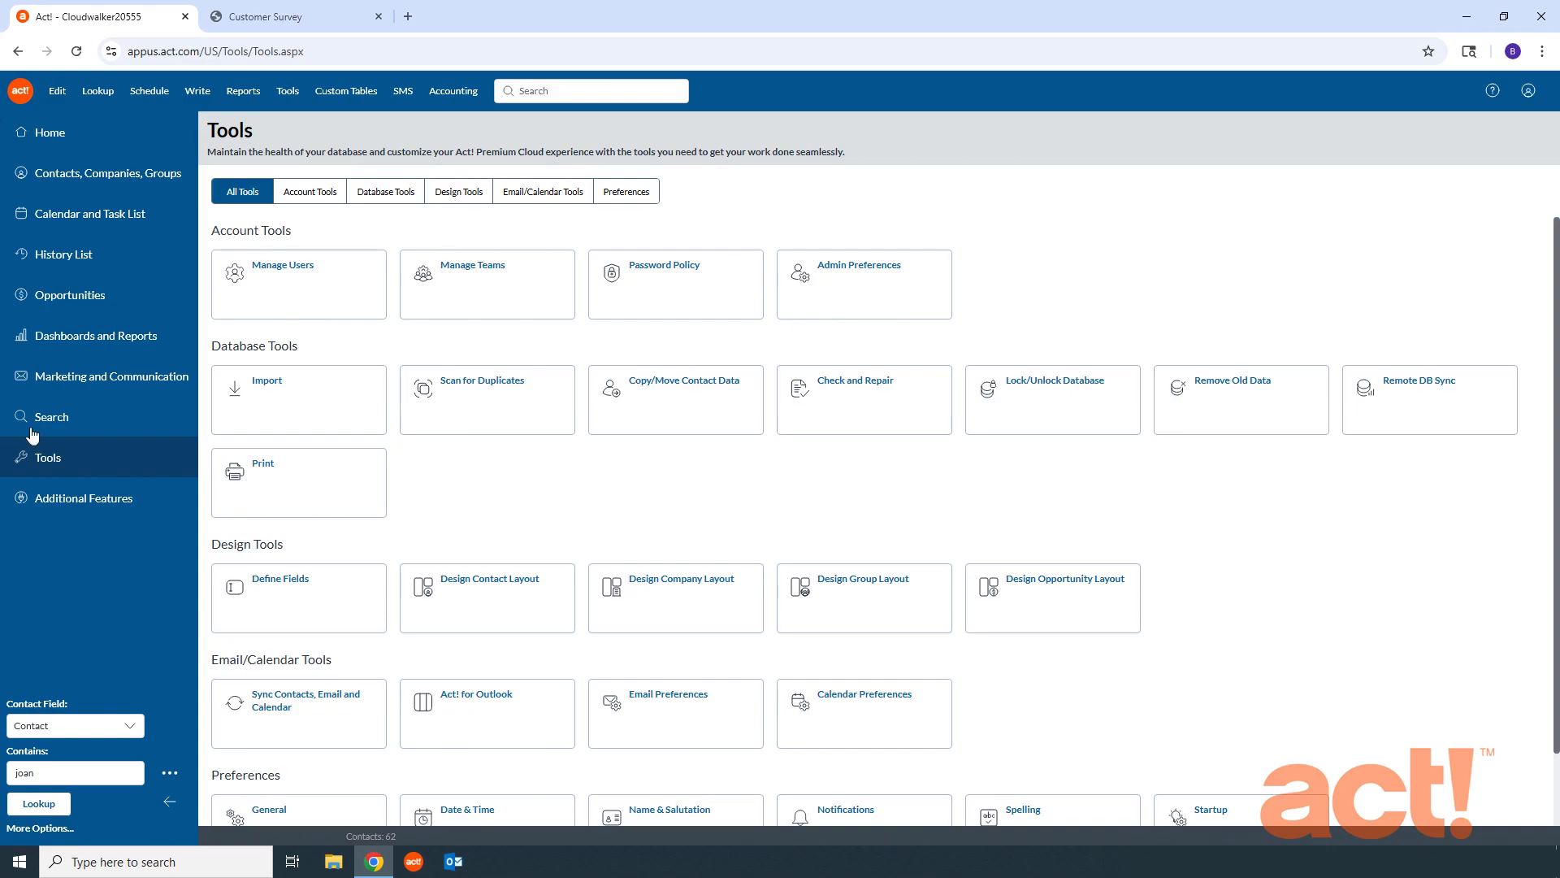
- Open the URL Shortener from the marketing section of Additional Features
left_click(104, 504)
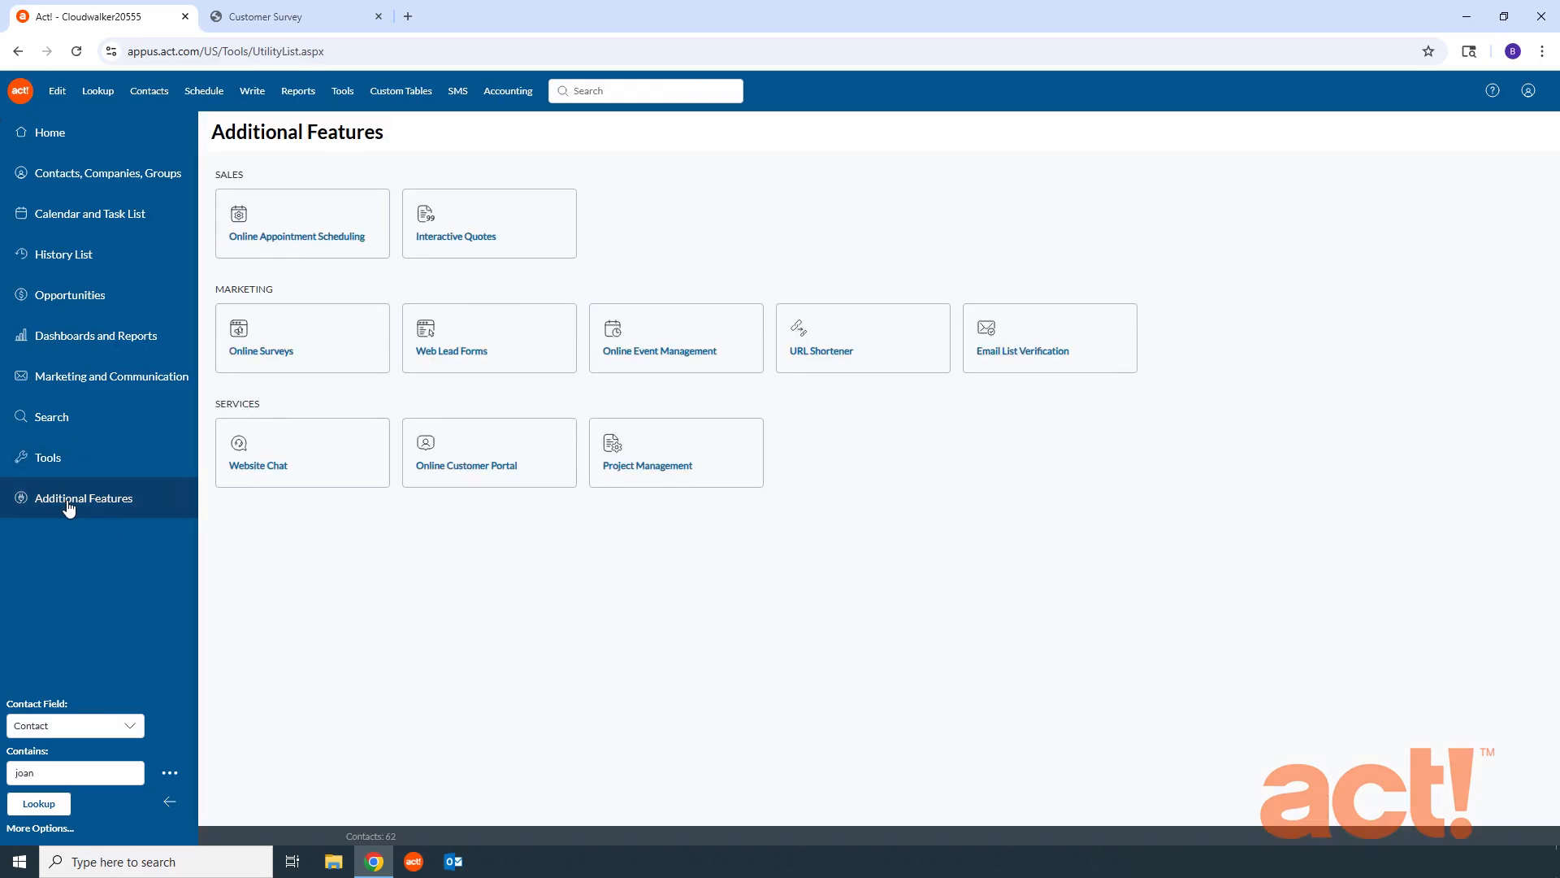
left_click(838, 346)
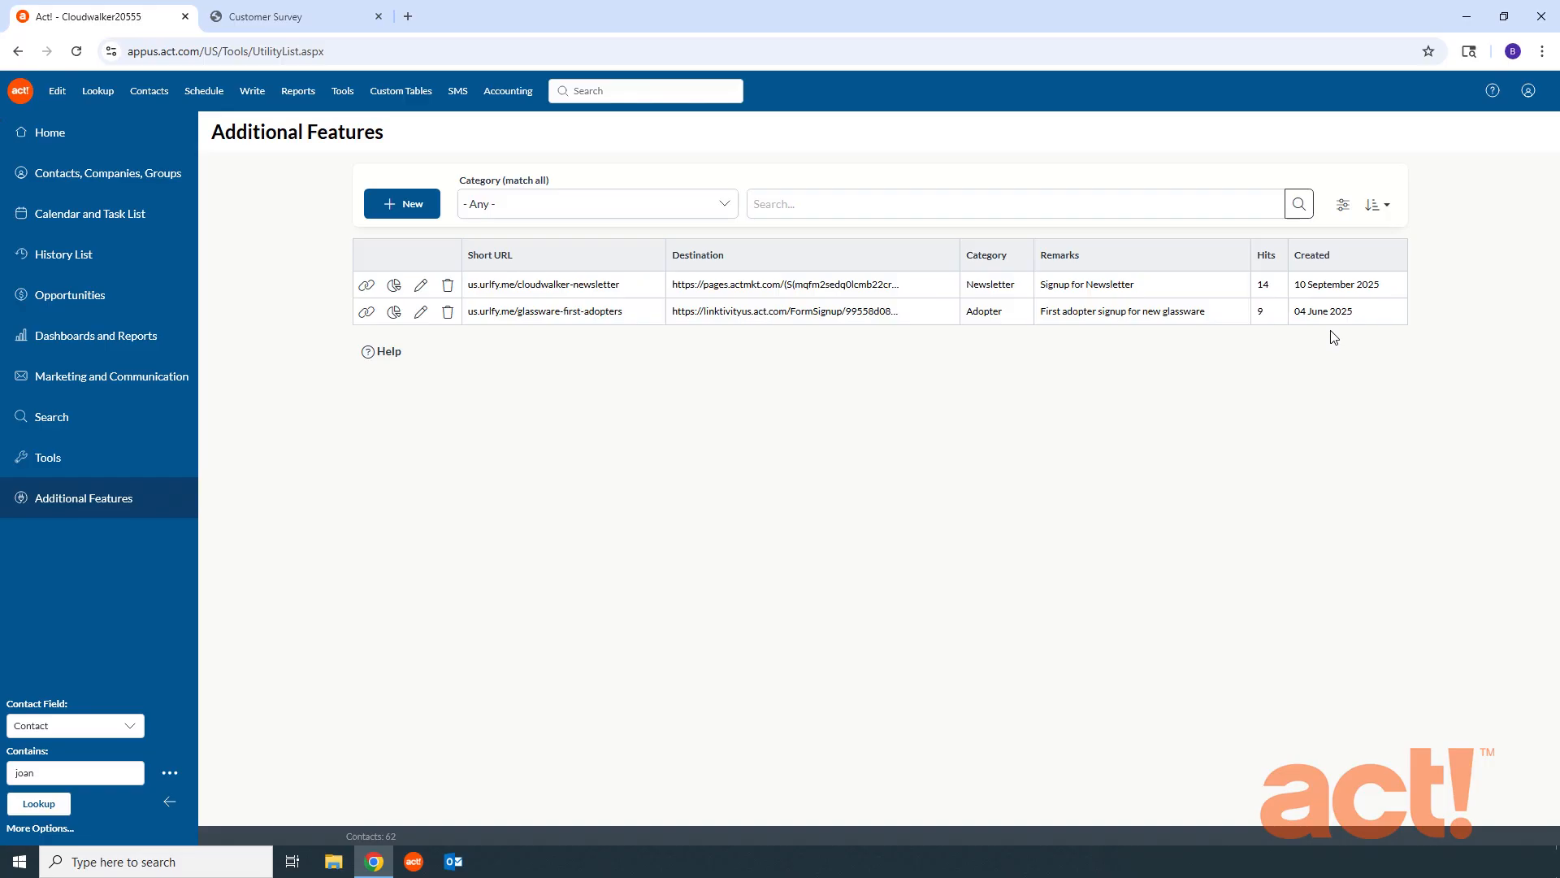
- Switch to the Customer Survey page in the browser and copy its full web address
left_click(292, 23)
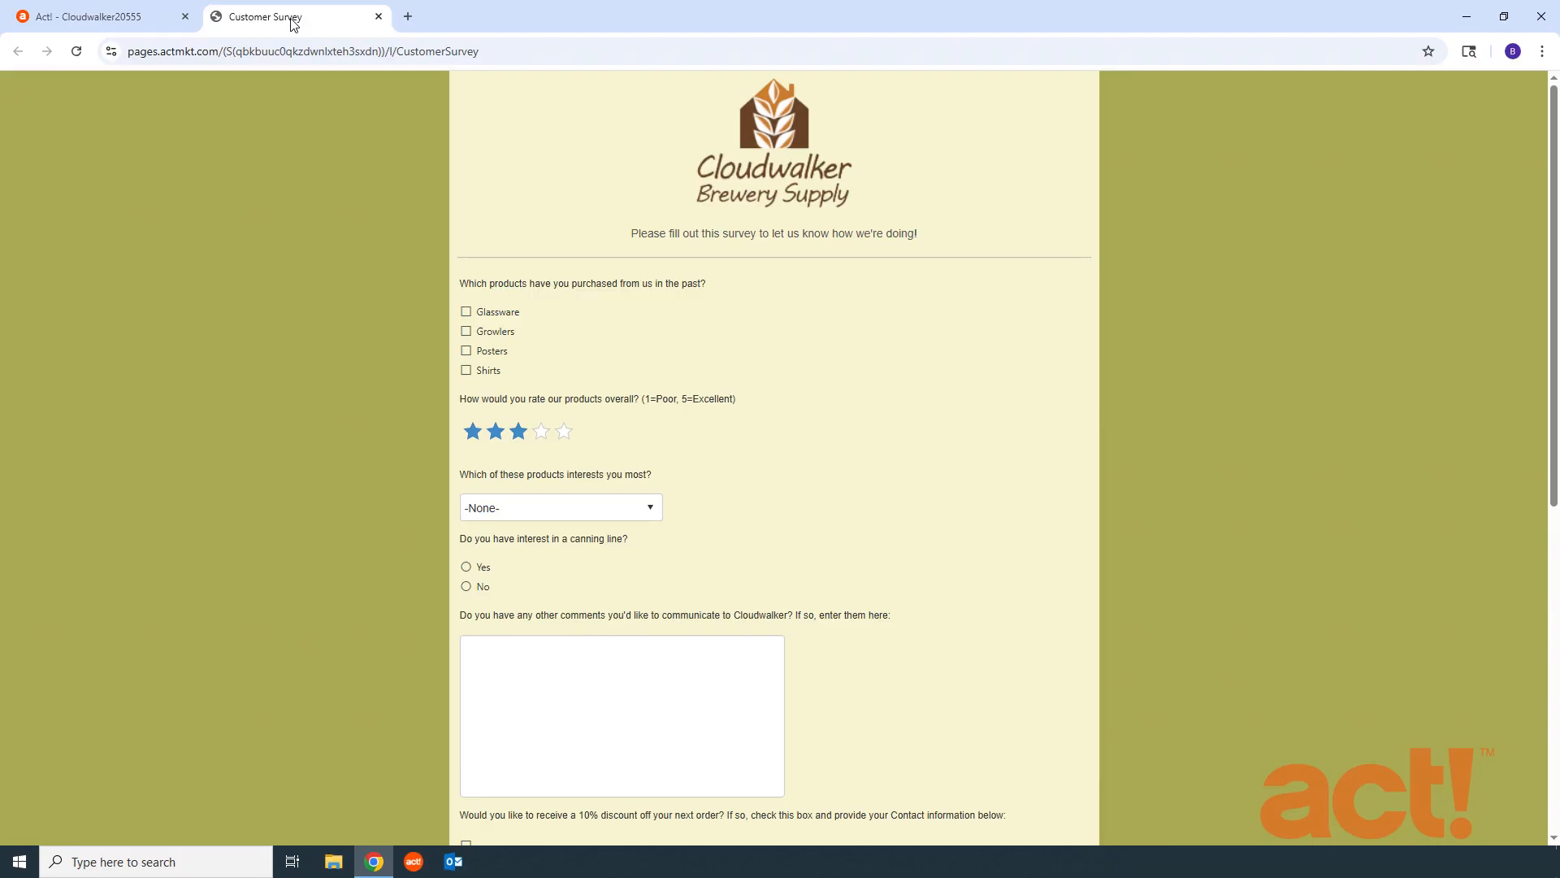
left_click(496, 51)
key("ctrl+c")
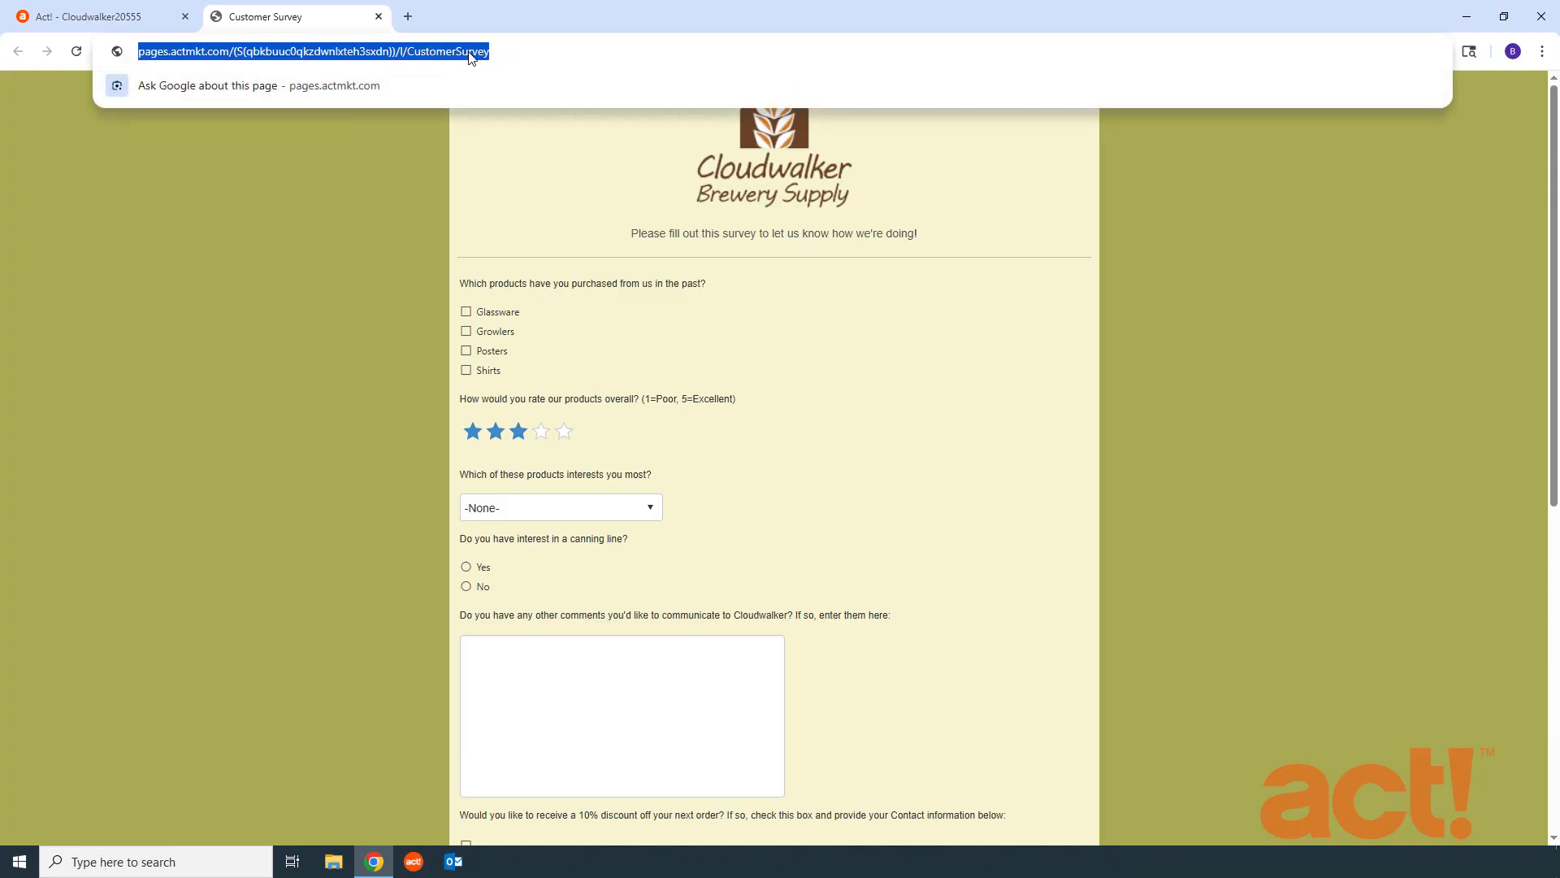
right_click(419, 54)
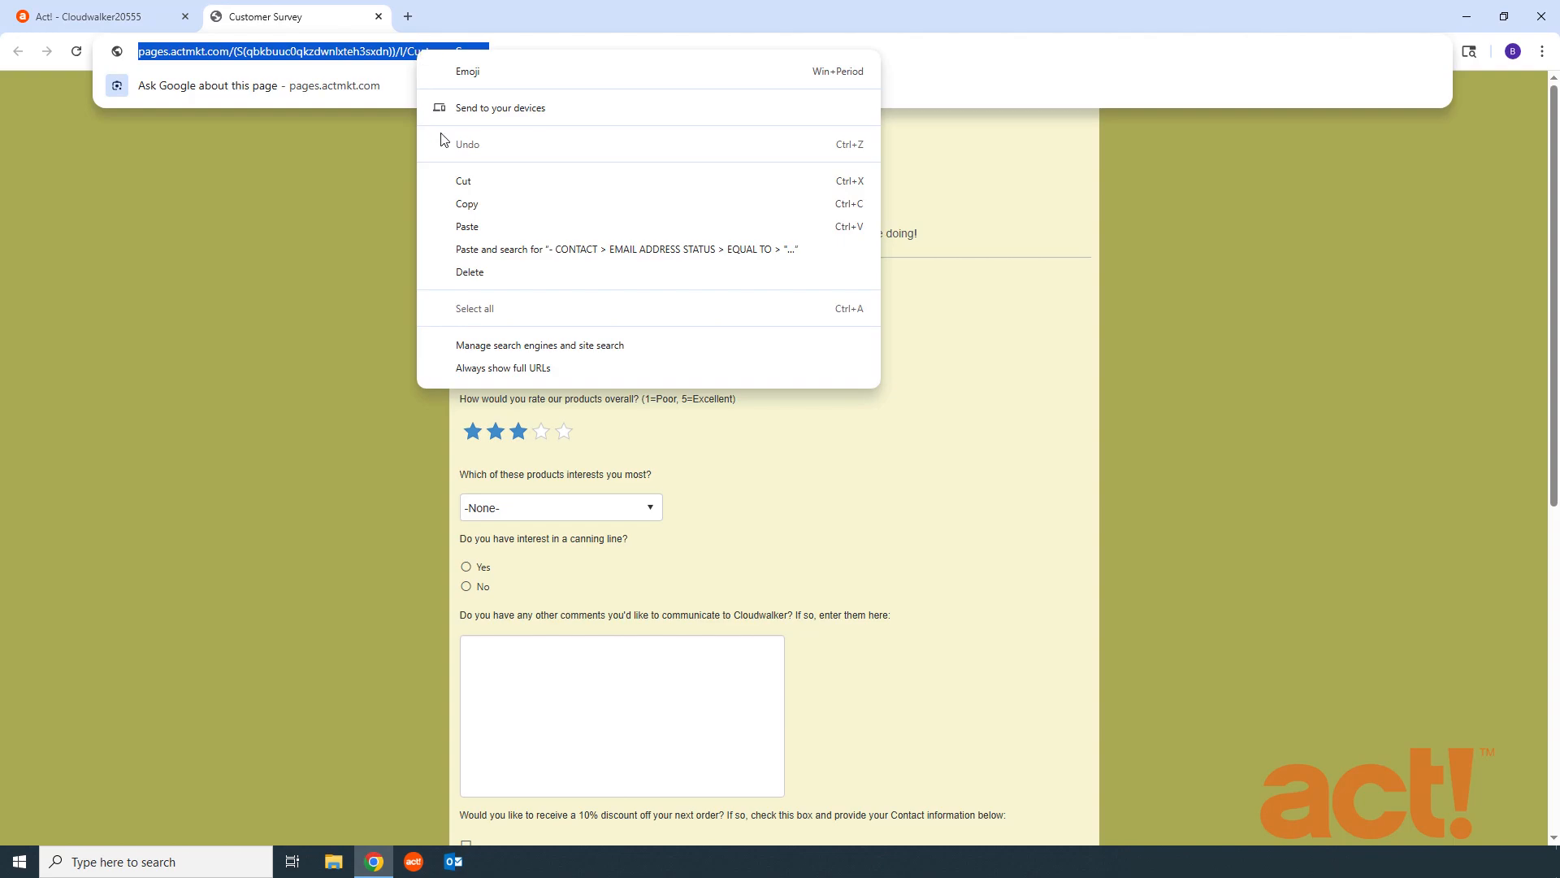
left_click(476, 204)
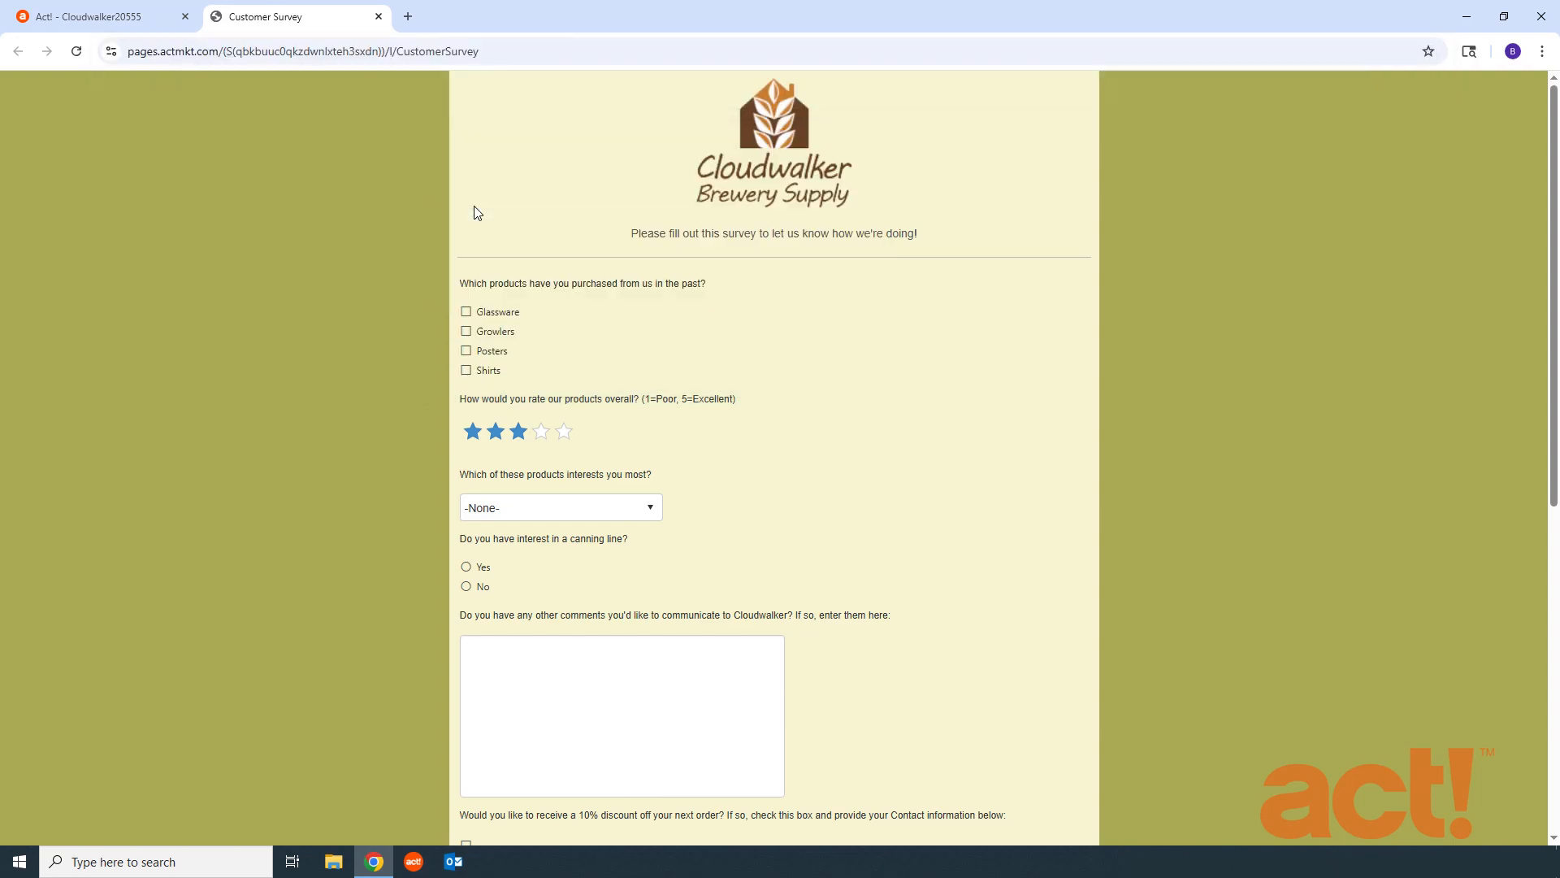
- Return to Act! and start a new short link with the copied survey address as its destination URL
left_click(112, 23)
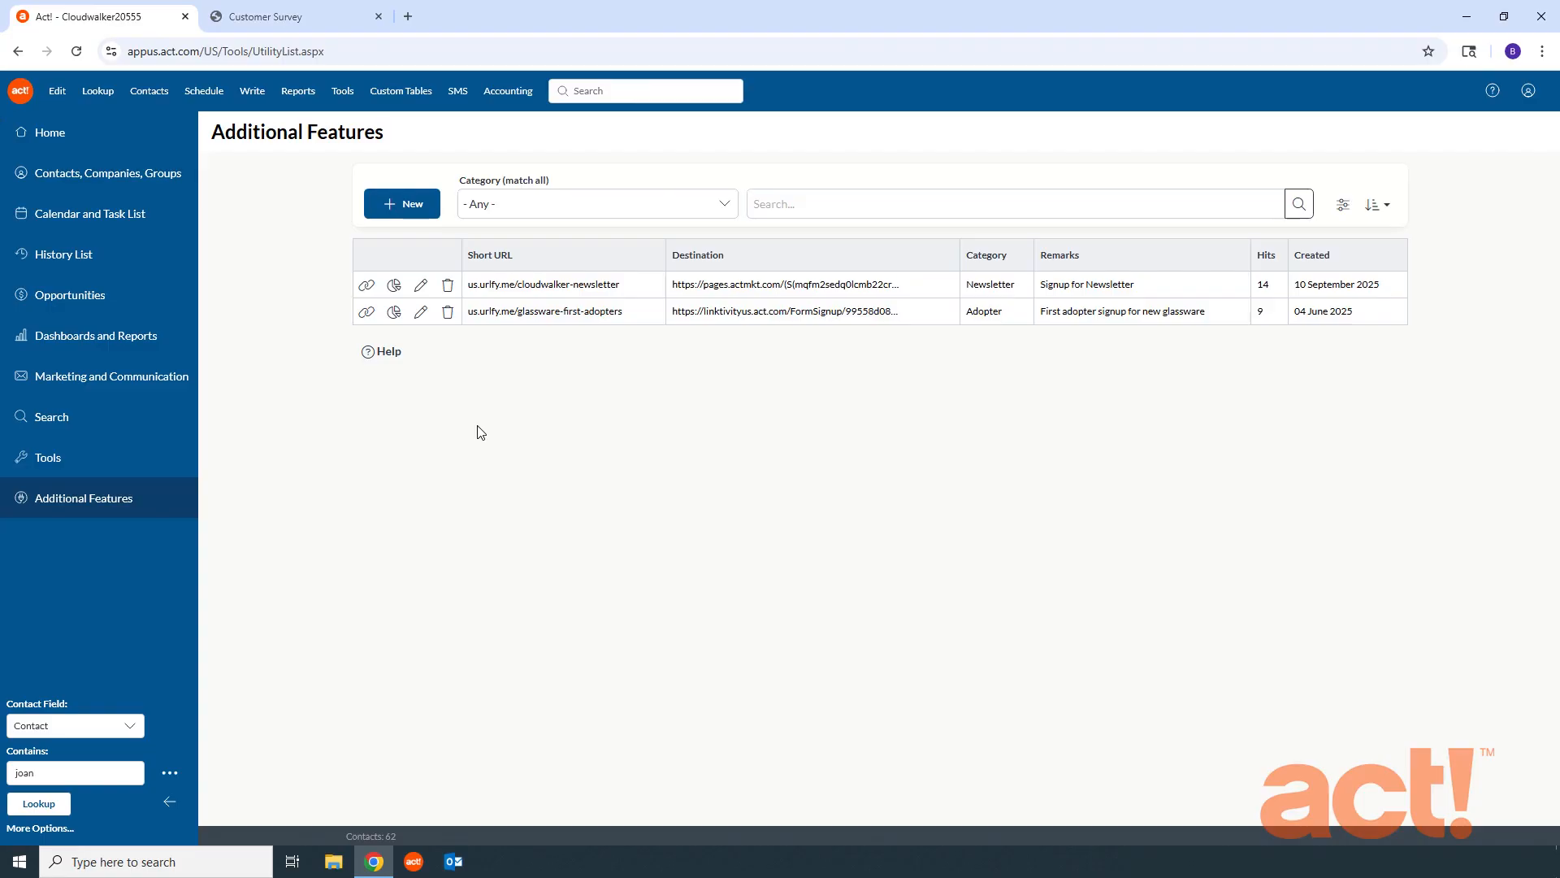
left_click(404, 205)
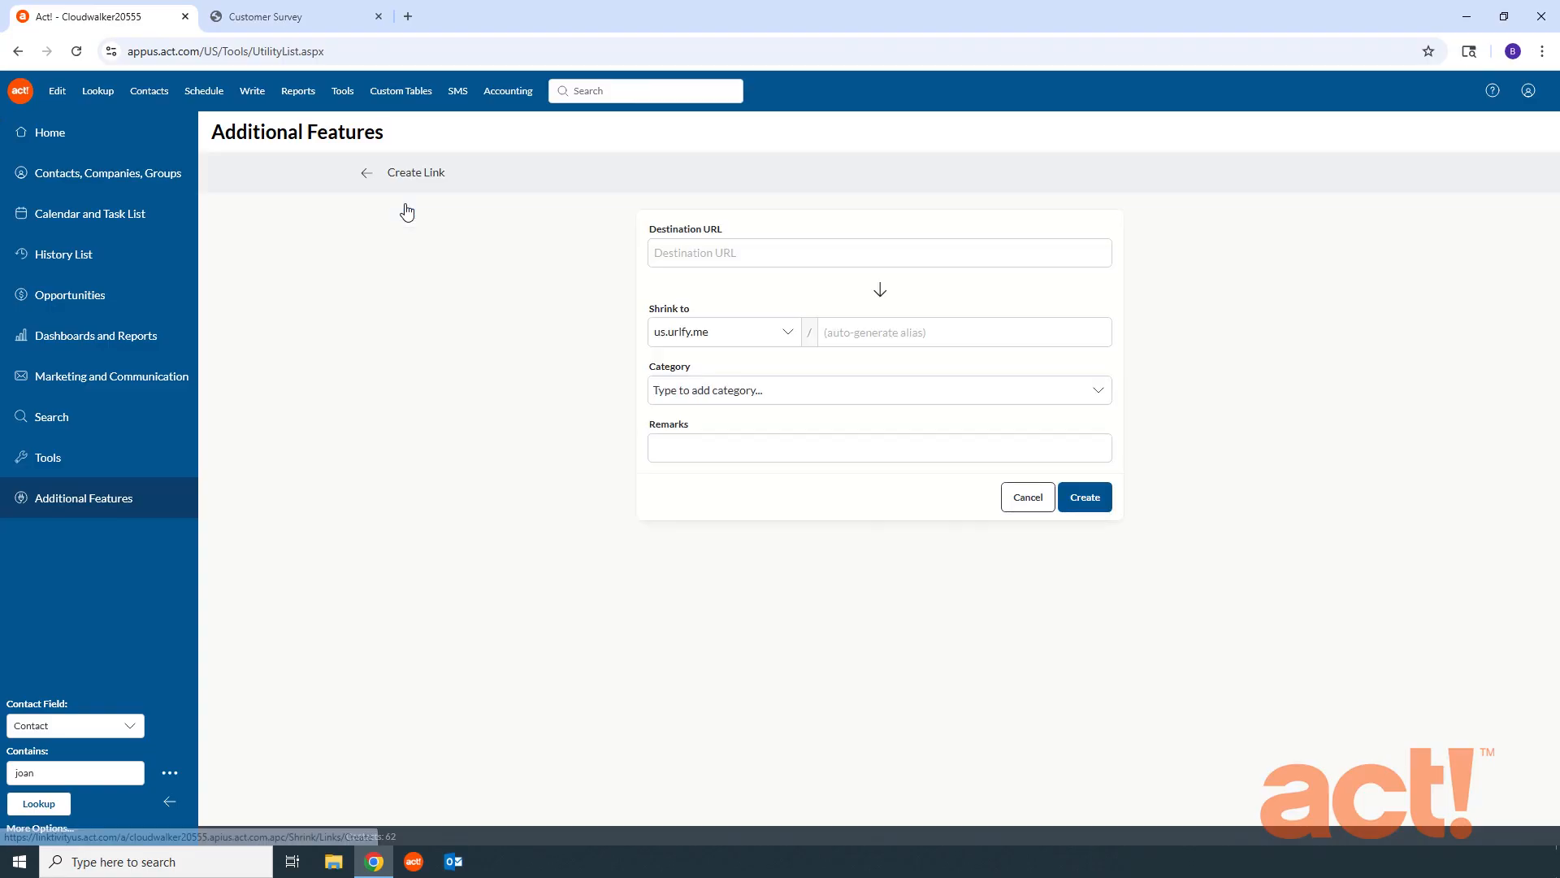
left_click(755, 256)
key("ctrl+v")
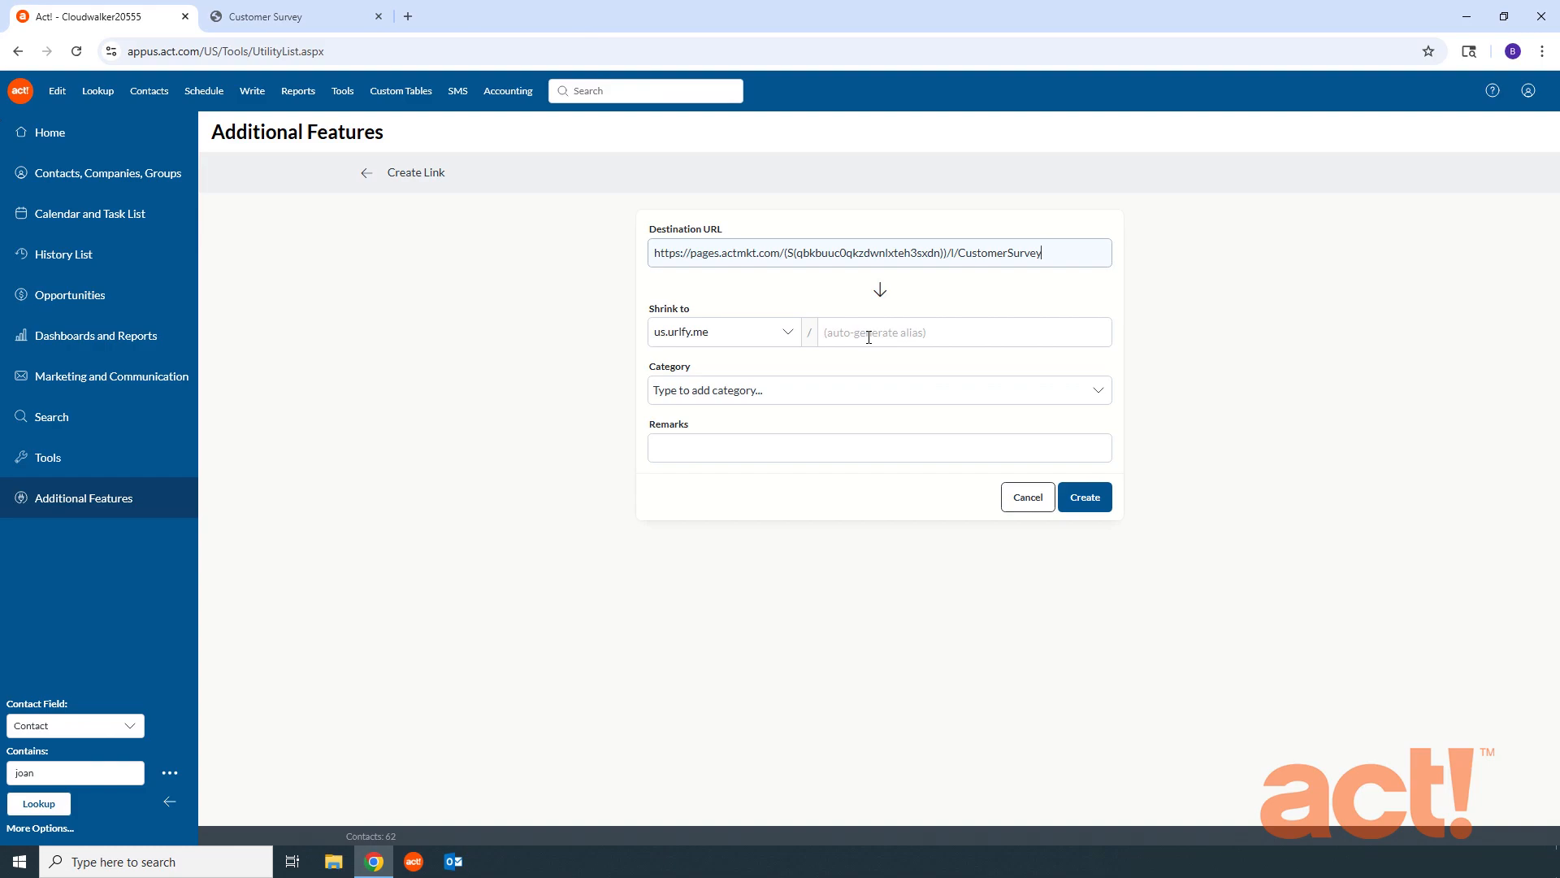
- Set the short link's alias to "customer-survey" and add the new category "Surveys" to it
left_click(869, 337)
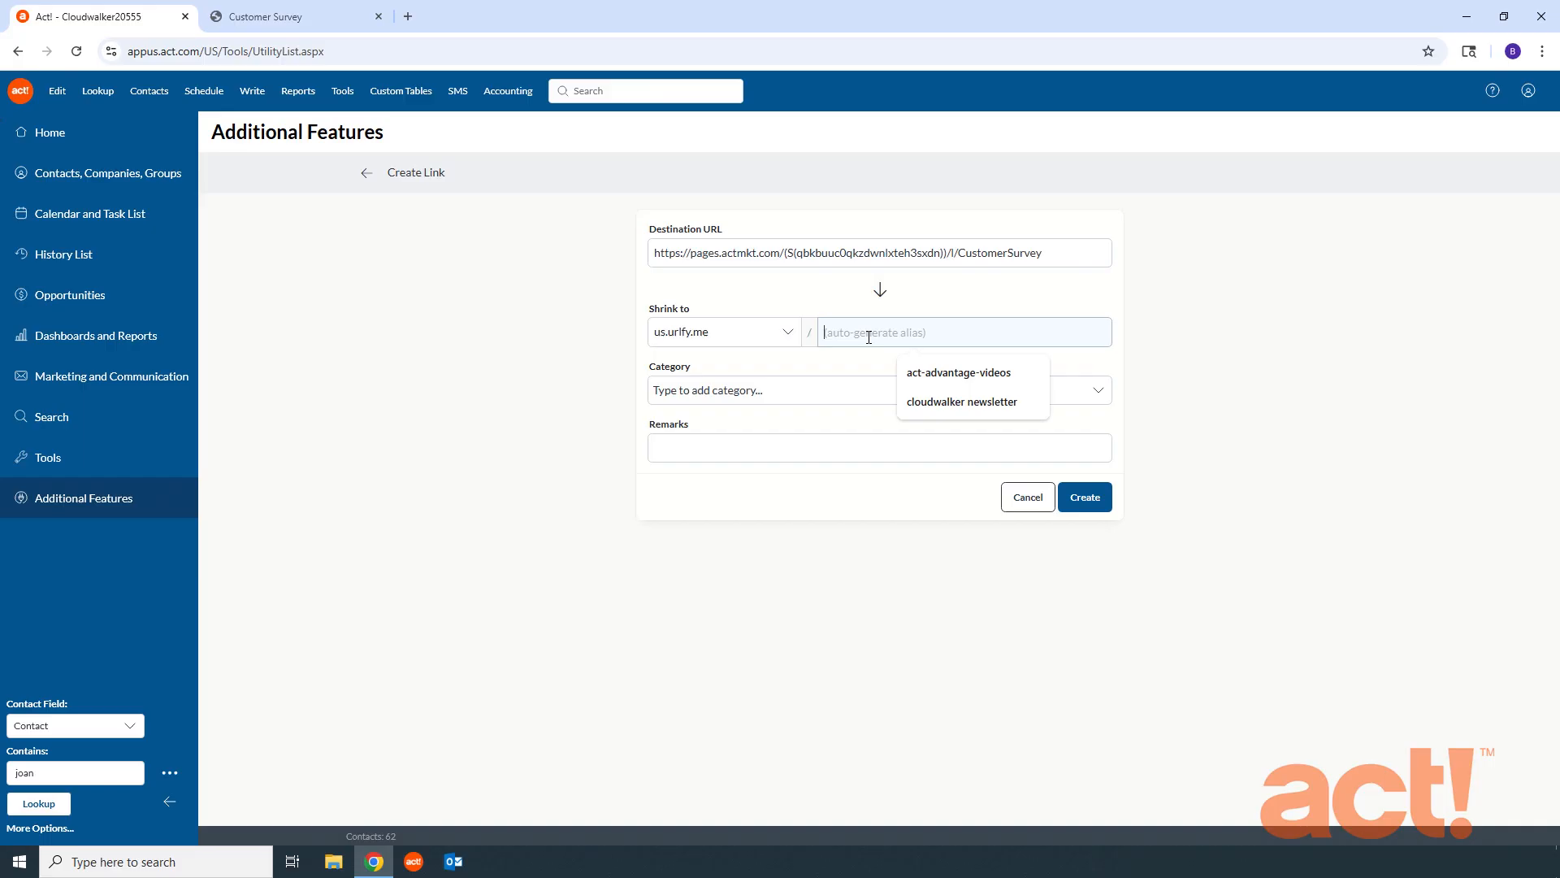
type("customer-s")
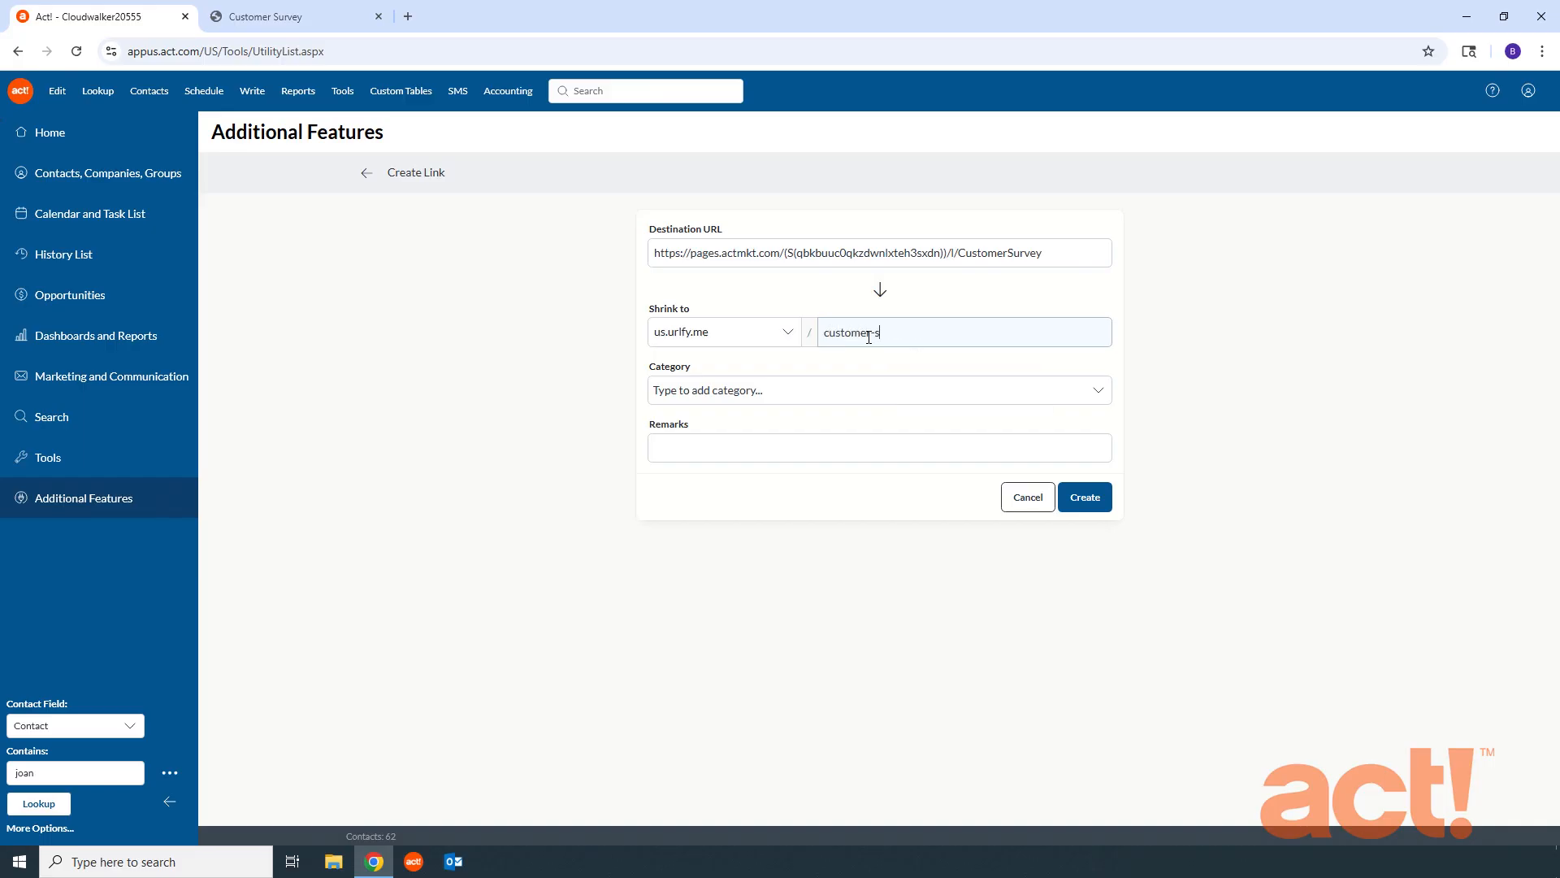
type("urvey")
left_click(722, 392)
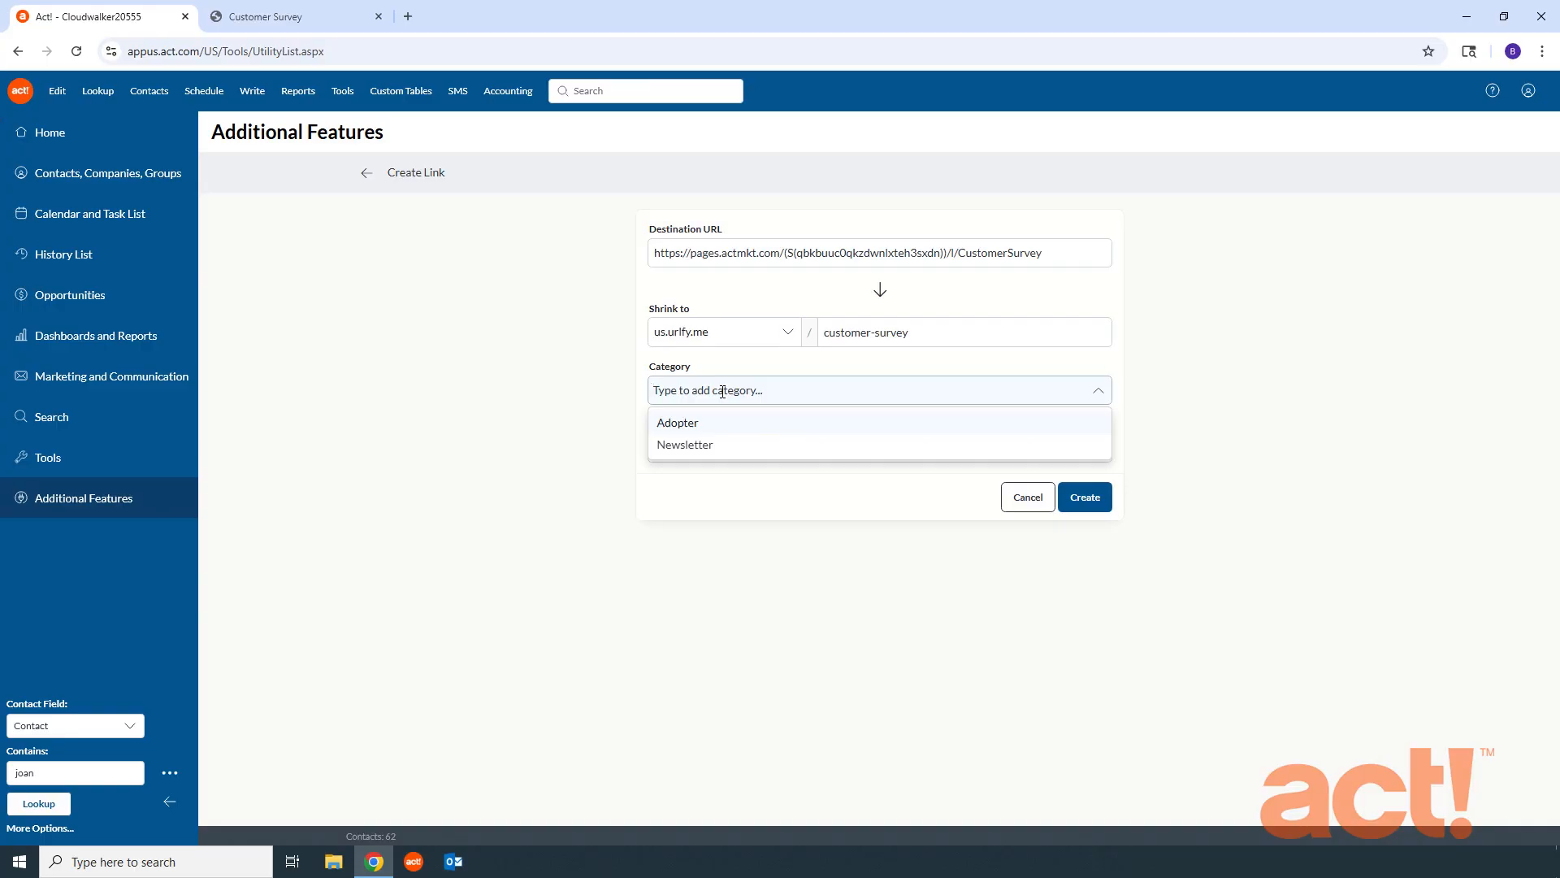
type("Surveys")
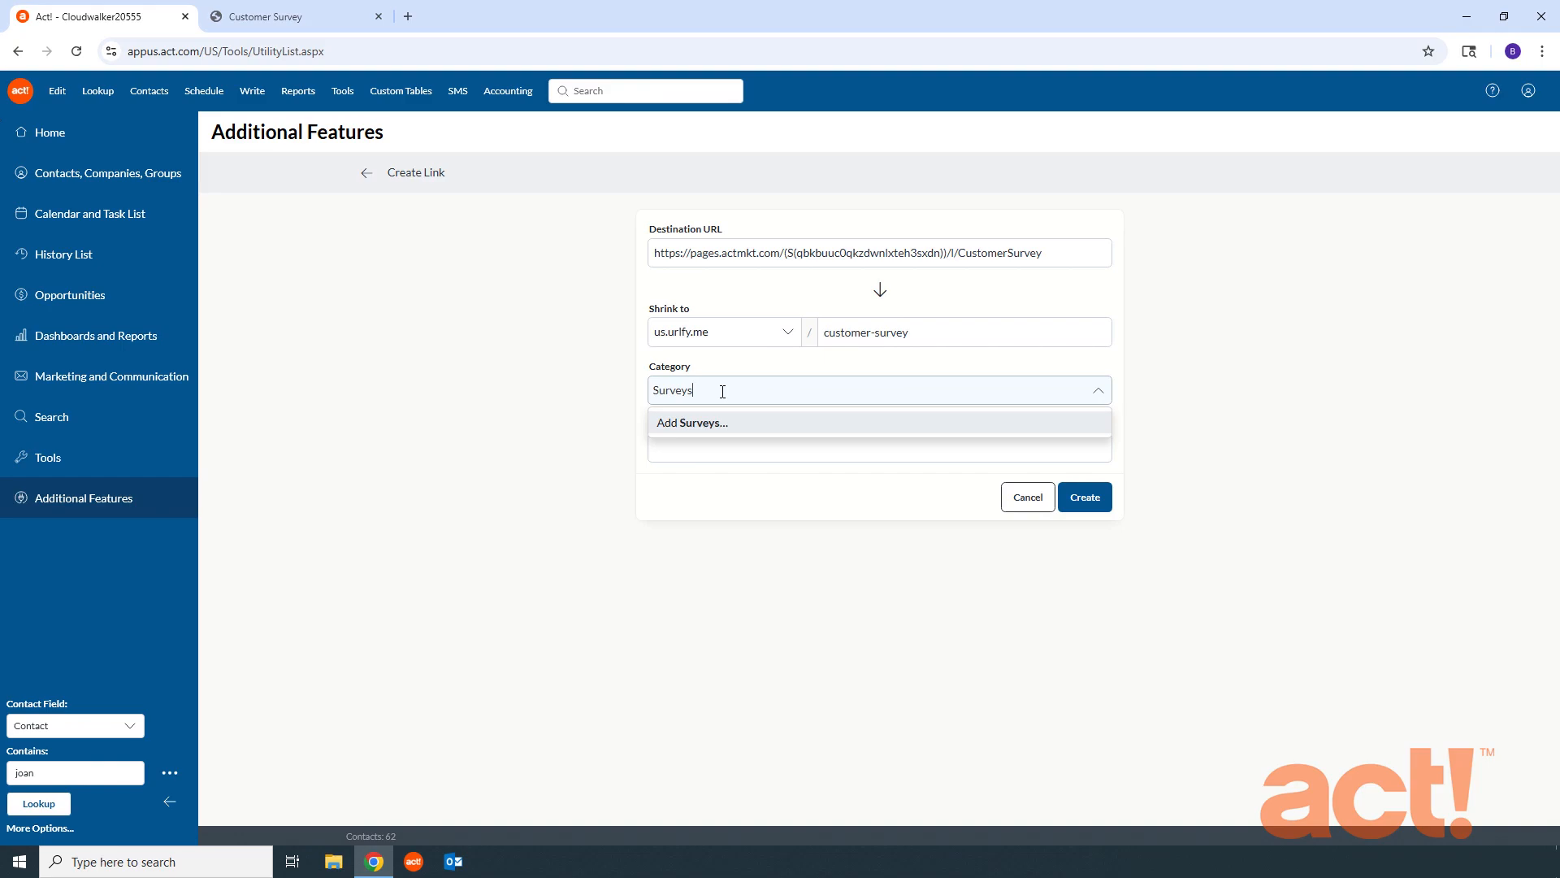
left_click(688, 424)
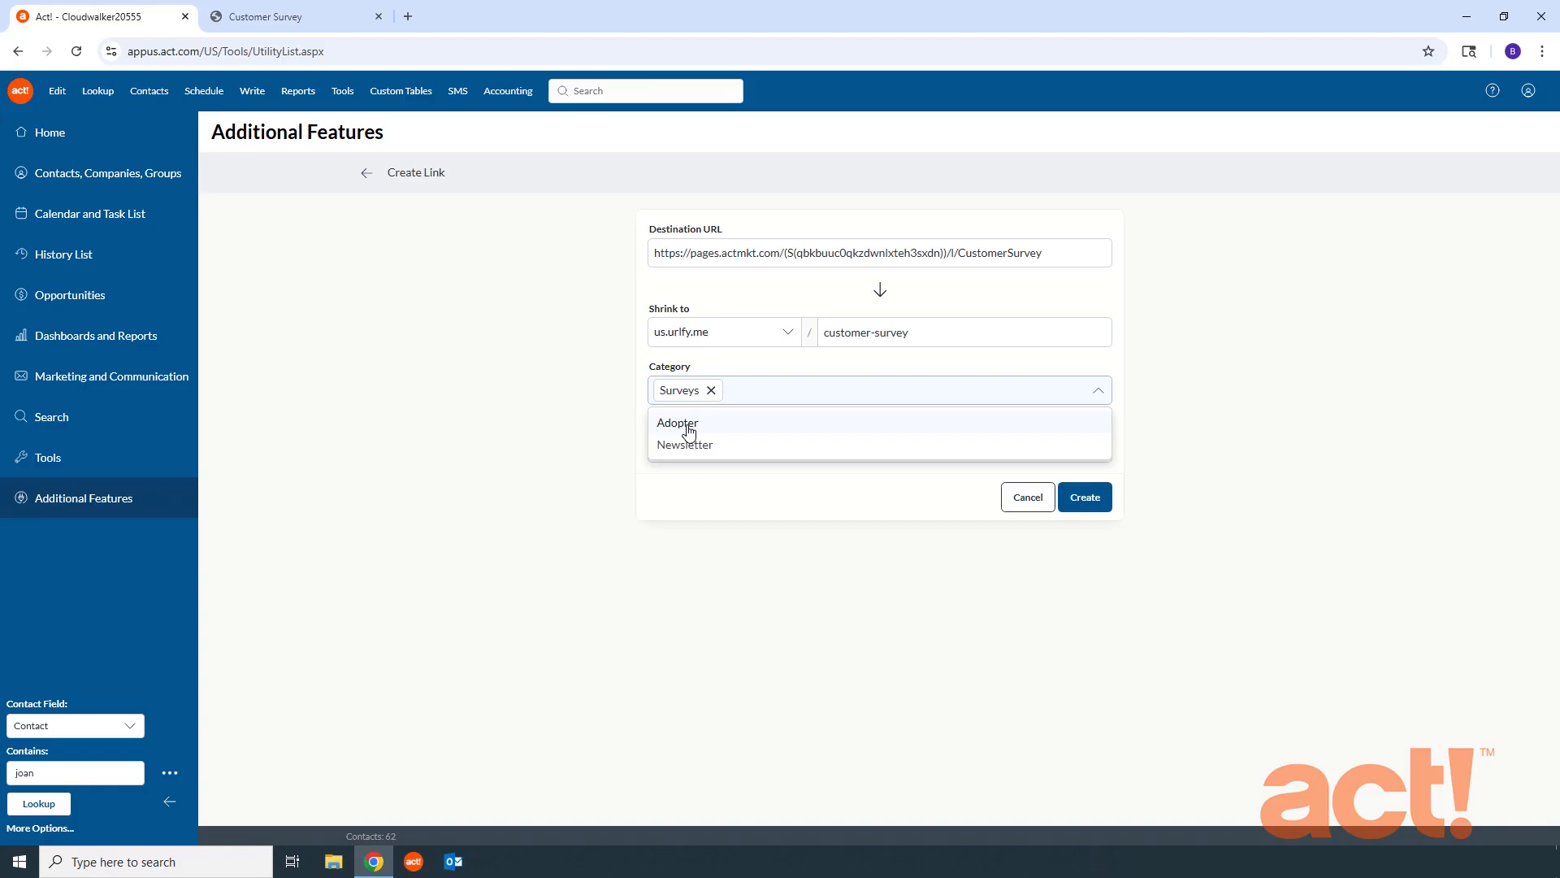
left_click(709, 600)
- Enter "New Customer Survey" as the remarks, create the link and return to the list of short links
left_click(739, 445)
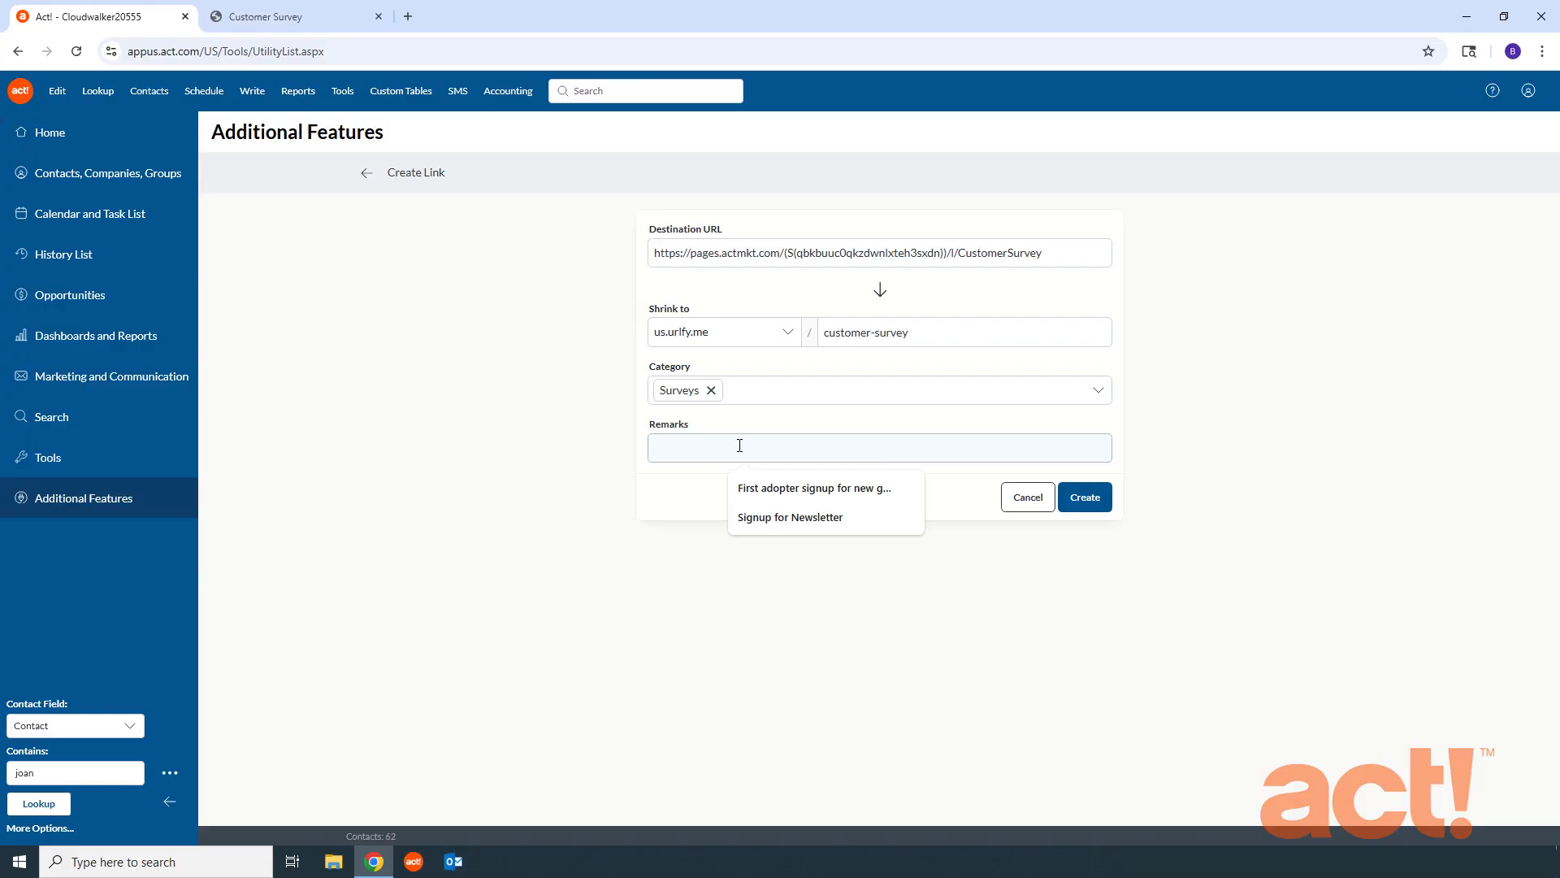
type("New")
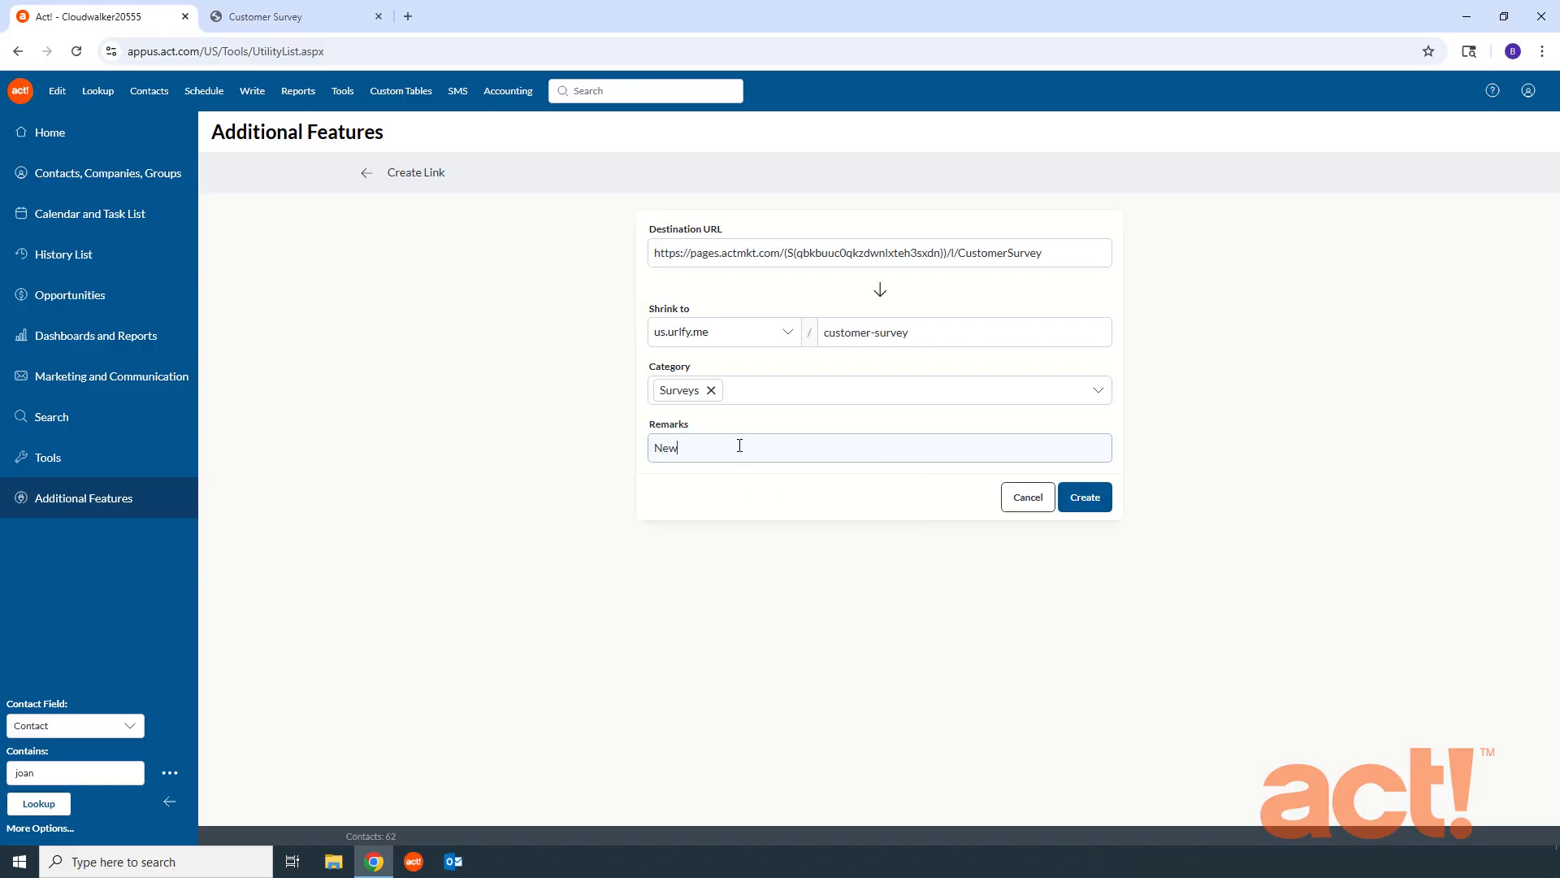
type(" Customer Survey")
left_click(1085, 498)
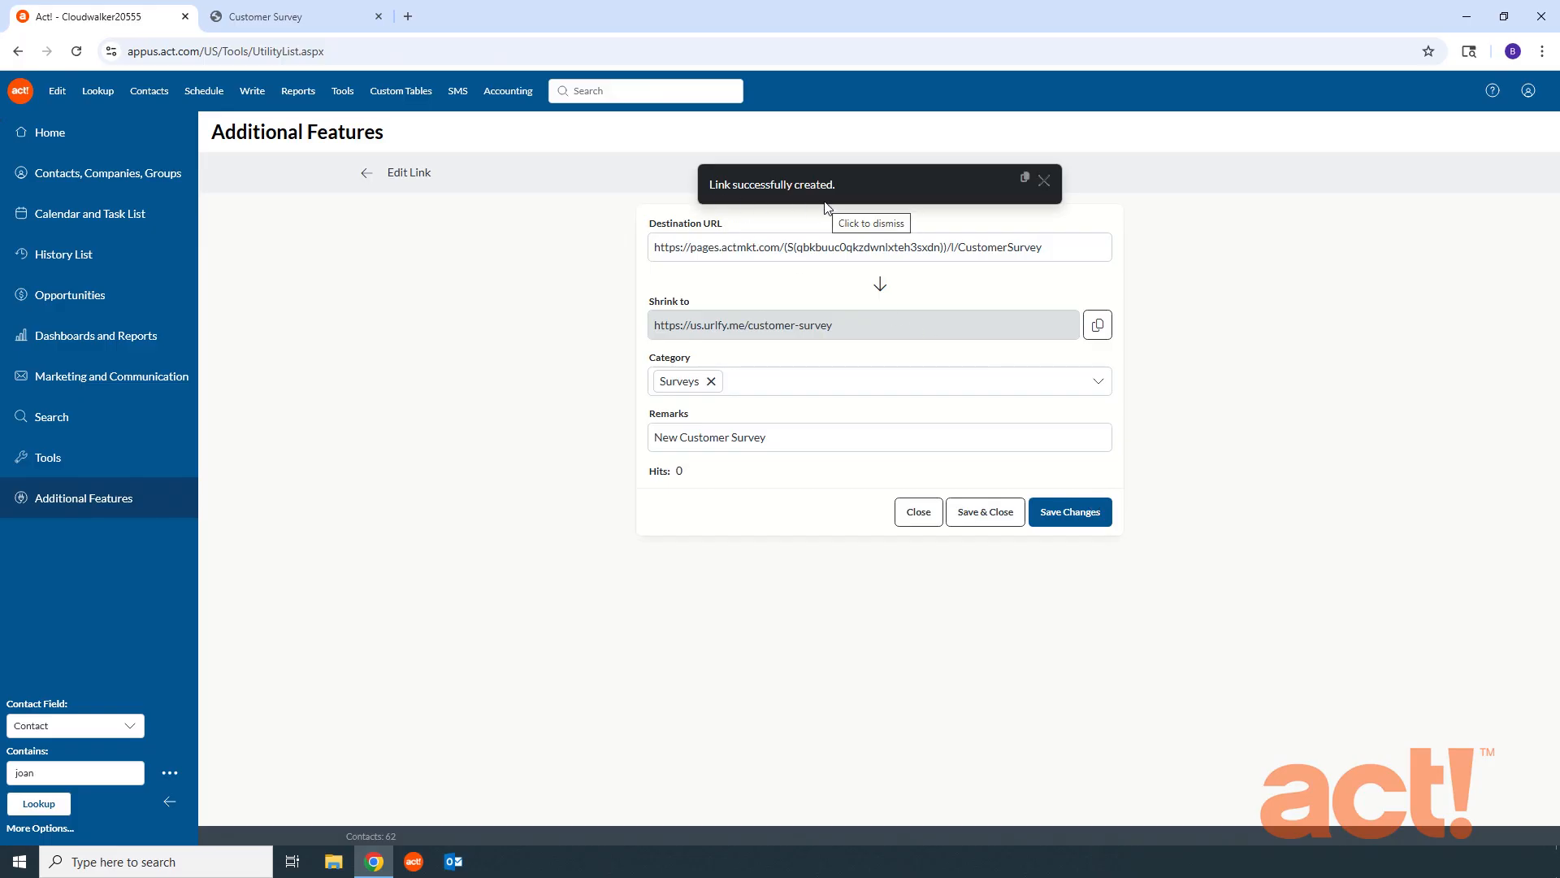
left_click(366, 176)
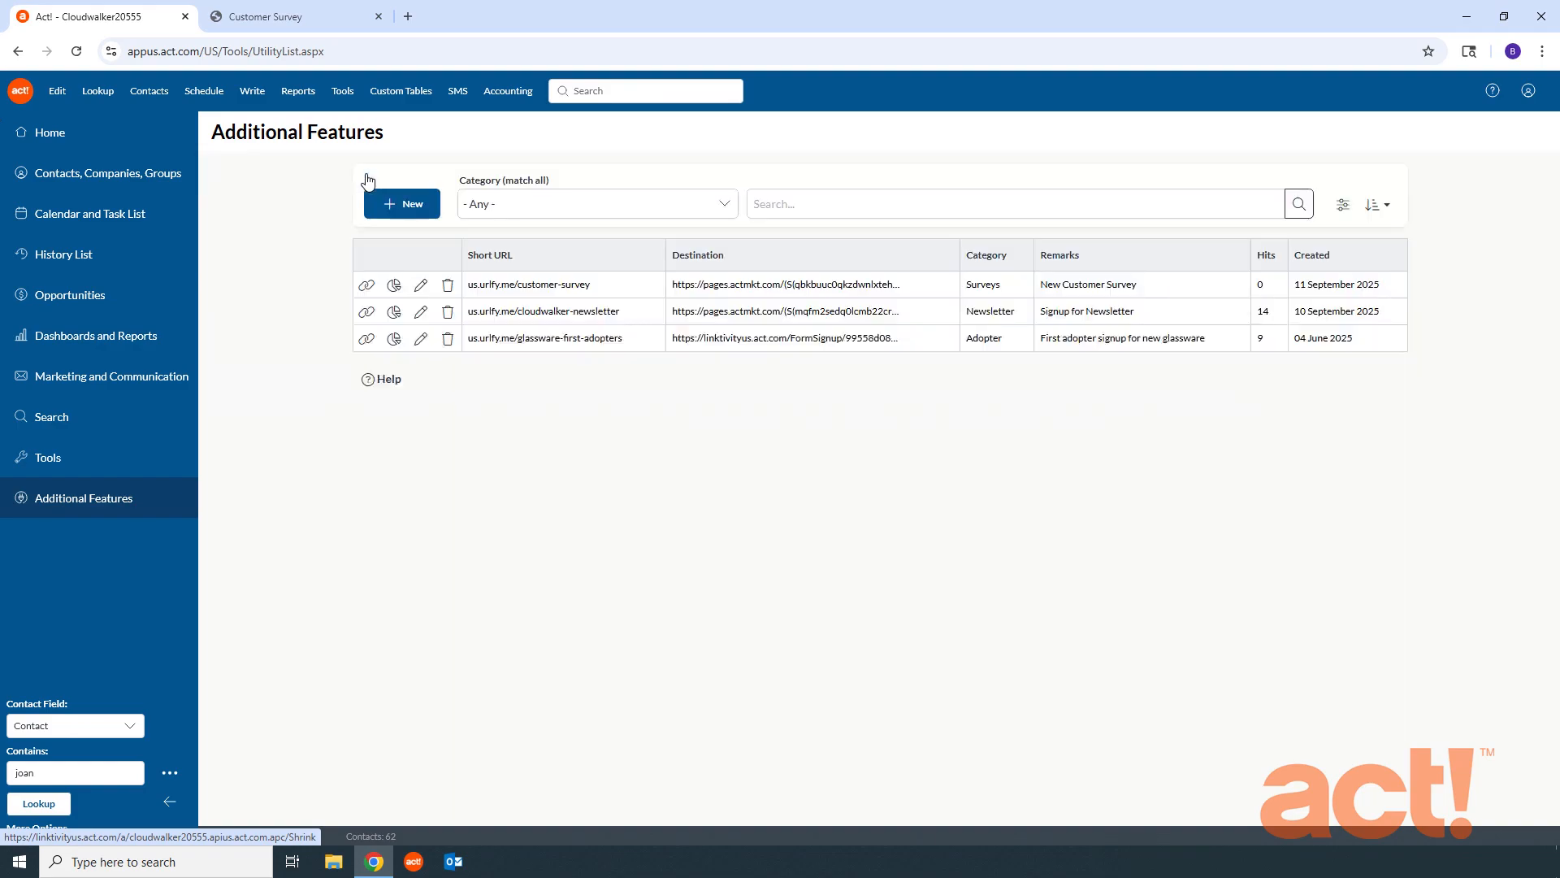
- Copy the customer-survey short URL and open it in a new browser tab to test it
left_click(367, 288)
left_click(408, 16)
key("ctrl+v")
key("Return")
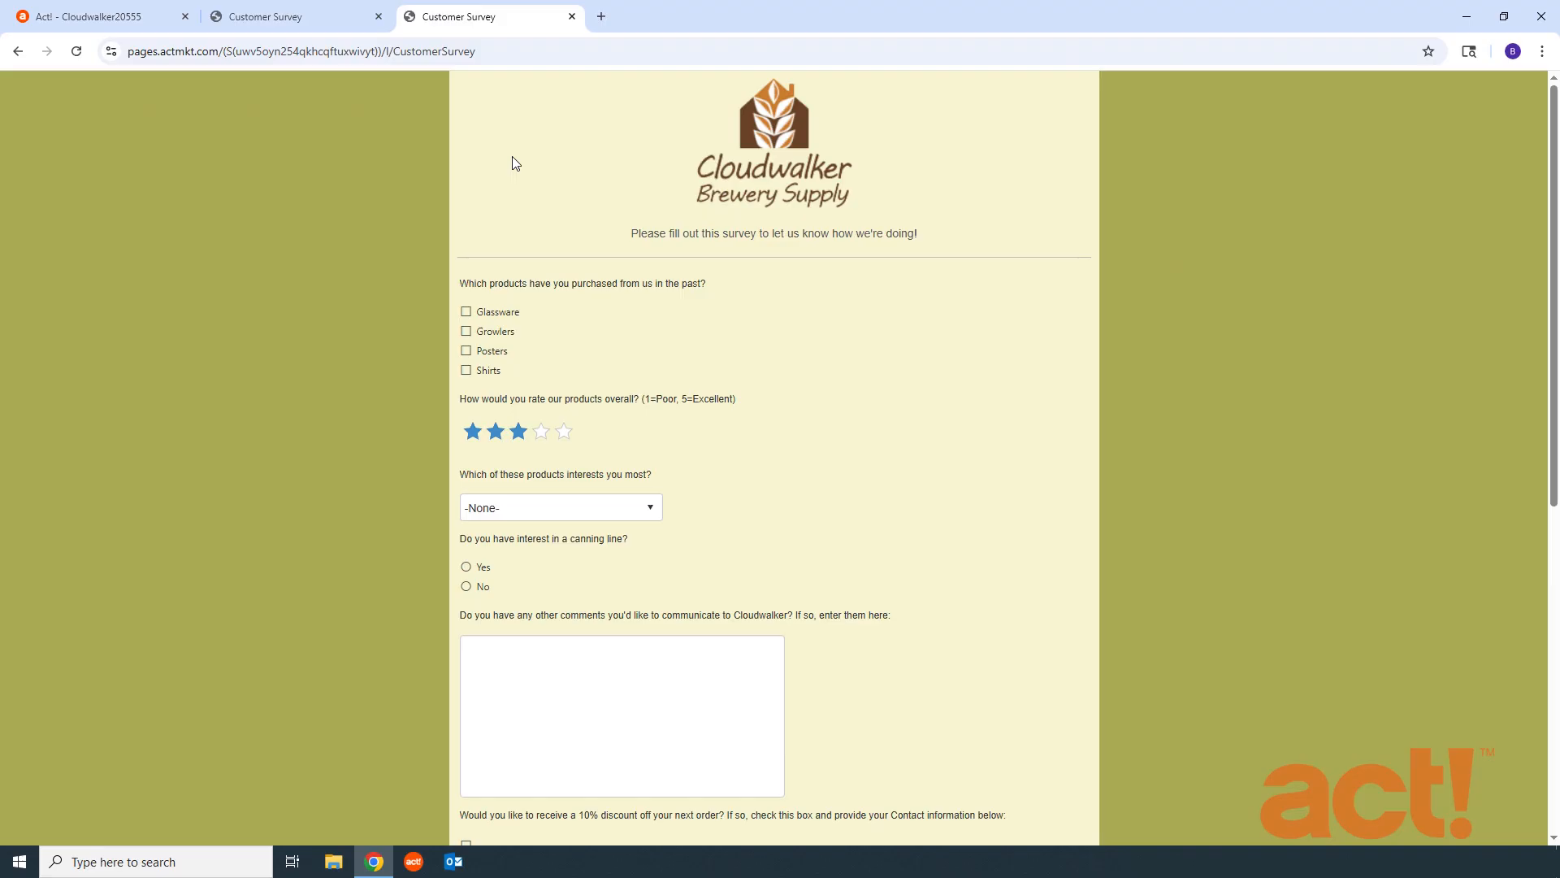
- Back in Act!, view the customer-survey link's statistics and its editable details, returning to the link list
left_click(159, 17)
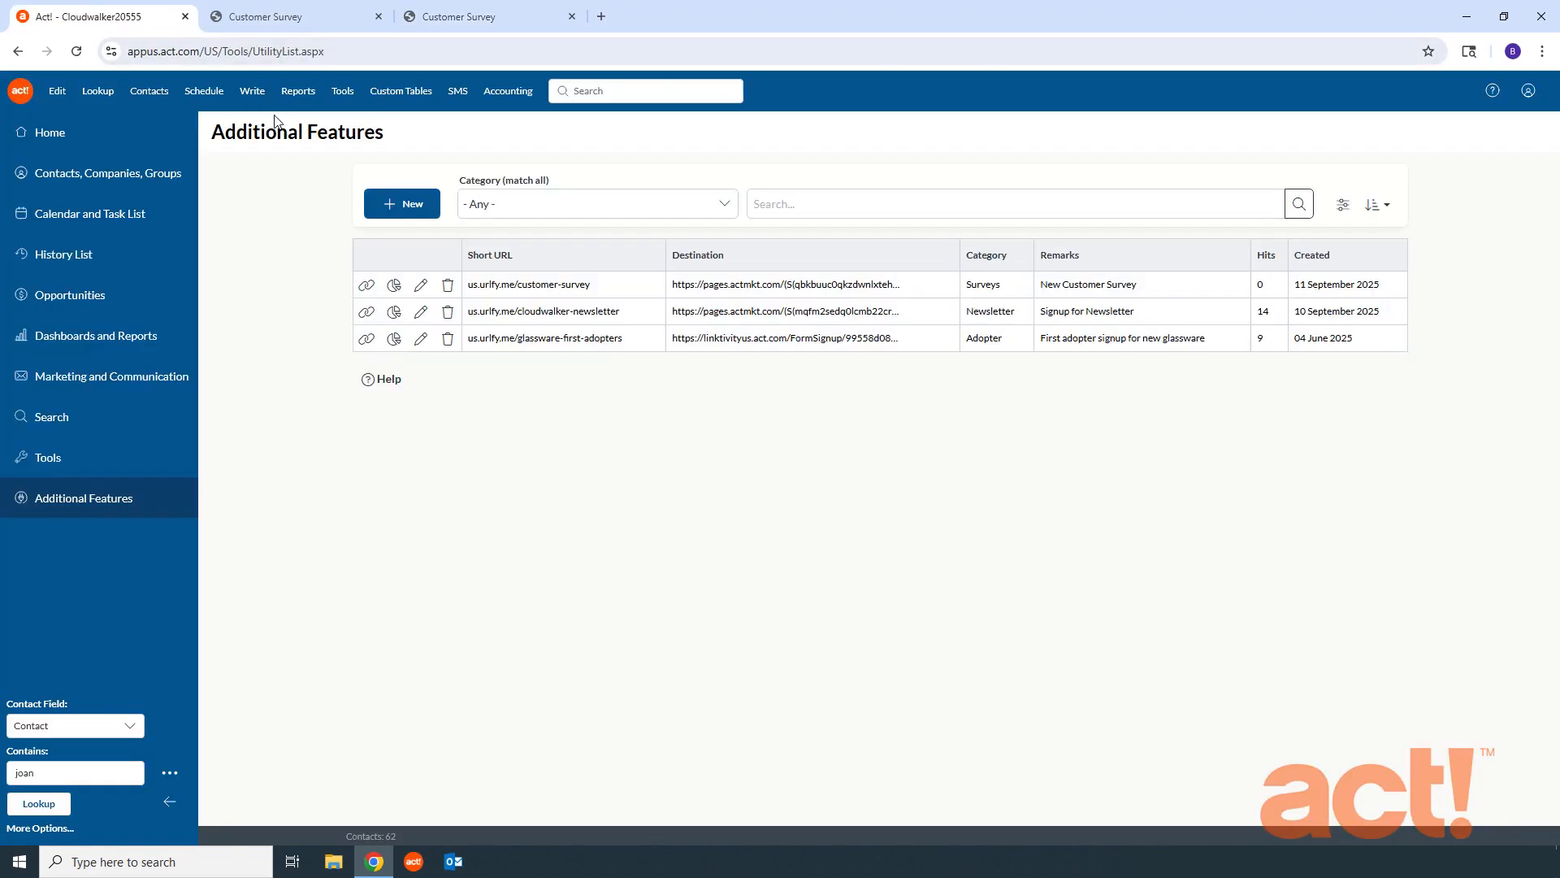
left_click(395, 286)
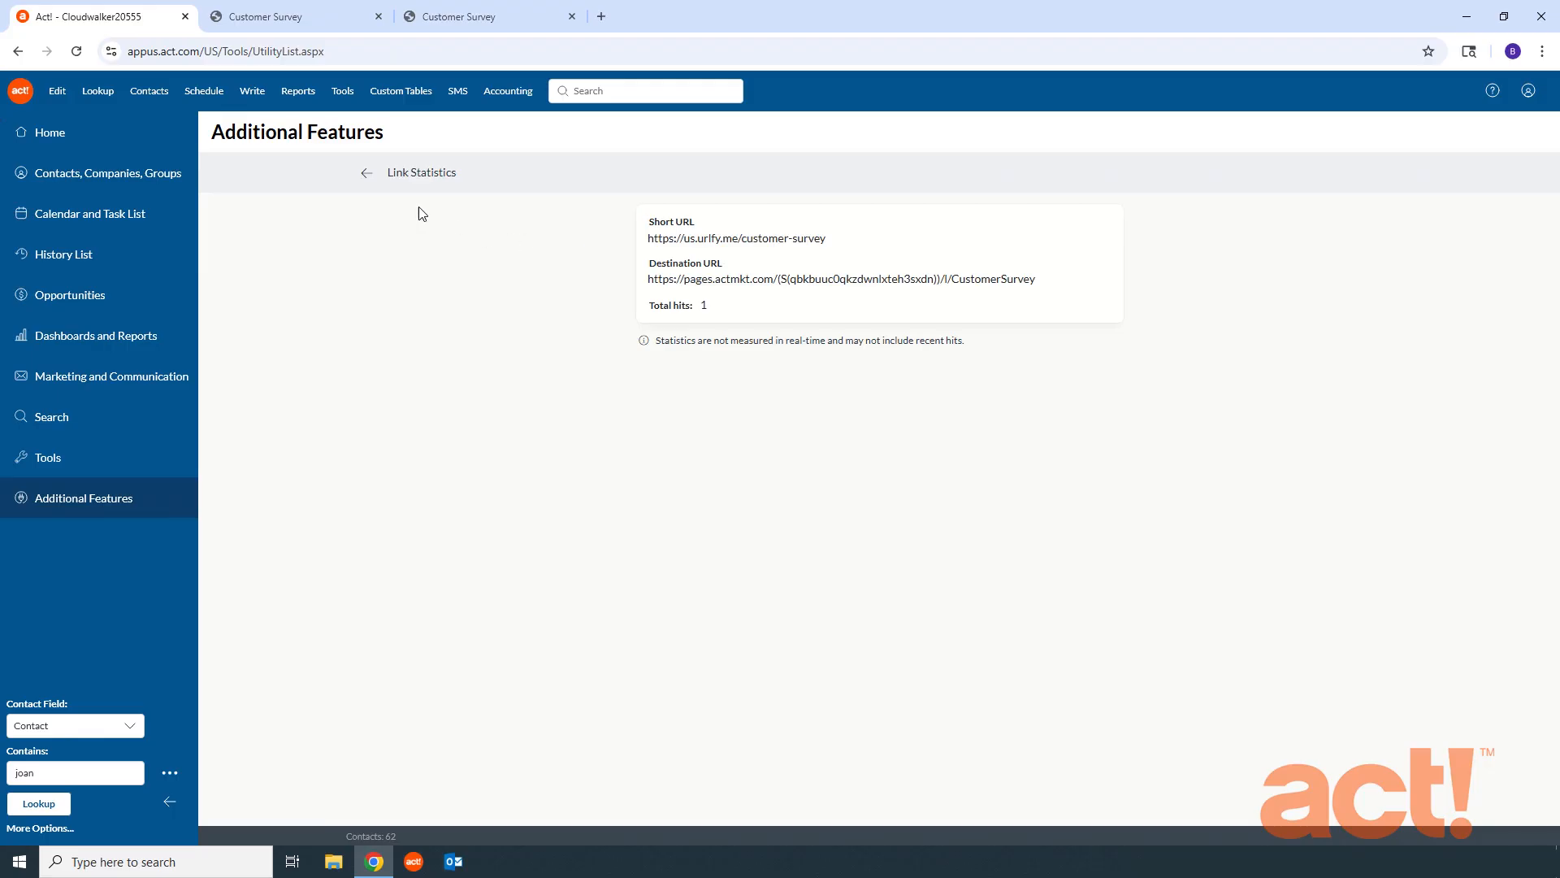
left_click(366, 173)
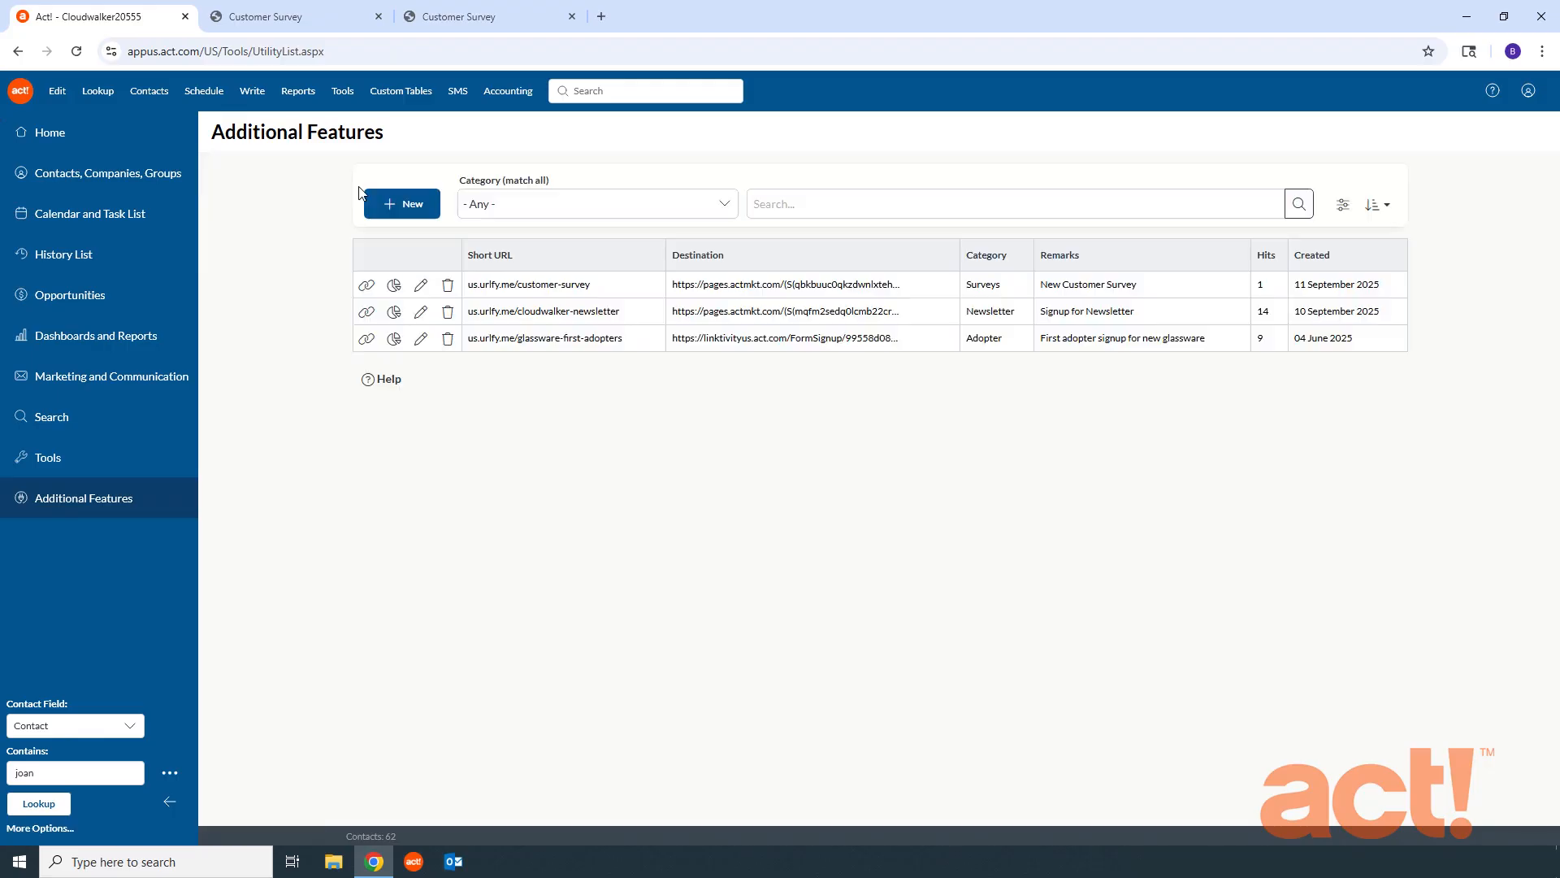
left_click(421, 286)
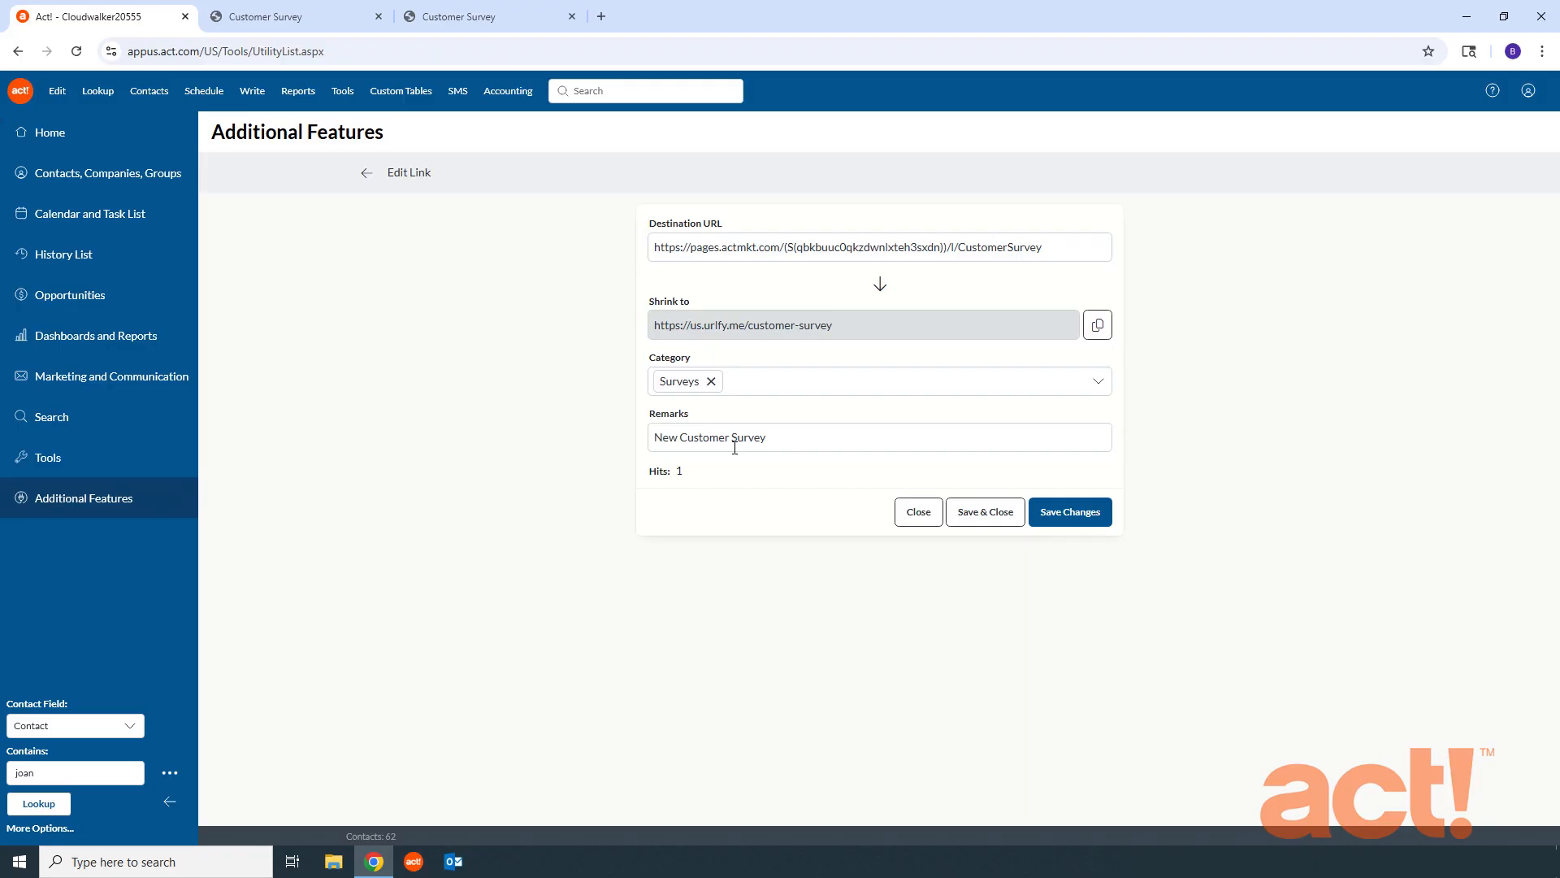
left_click(367, 172)
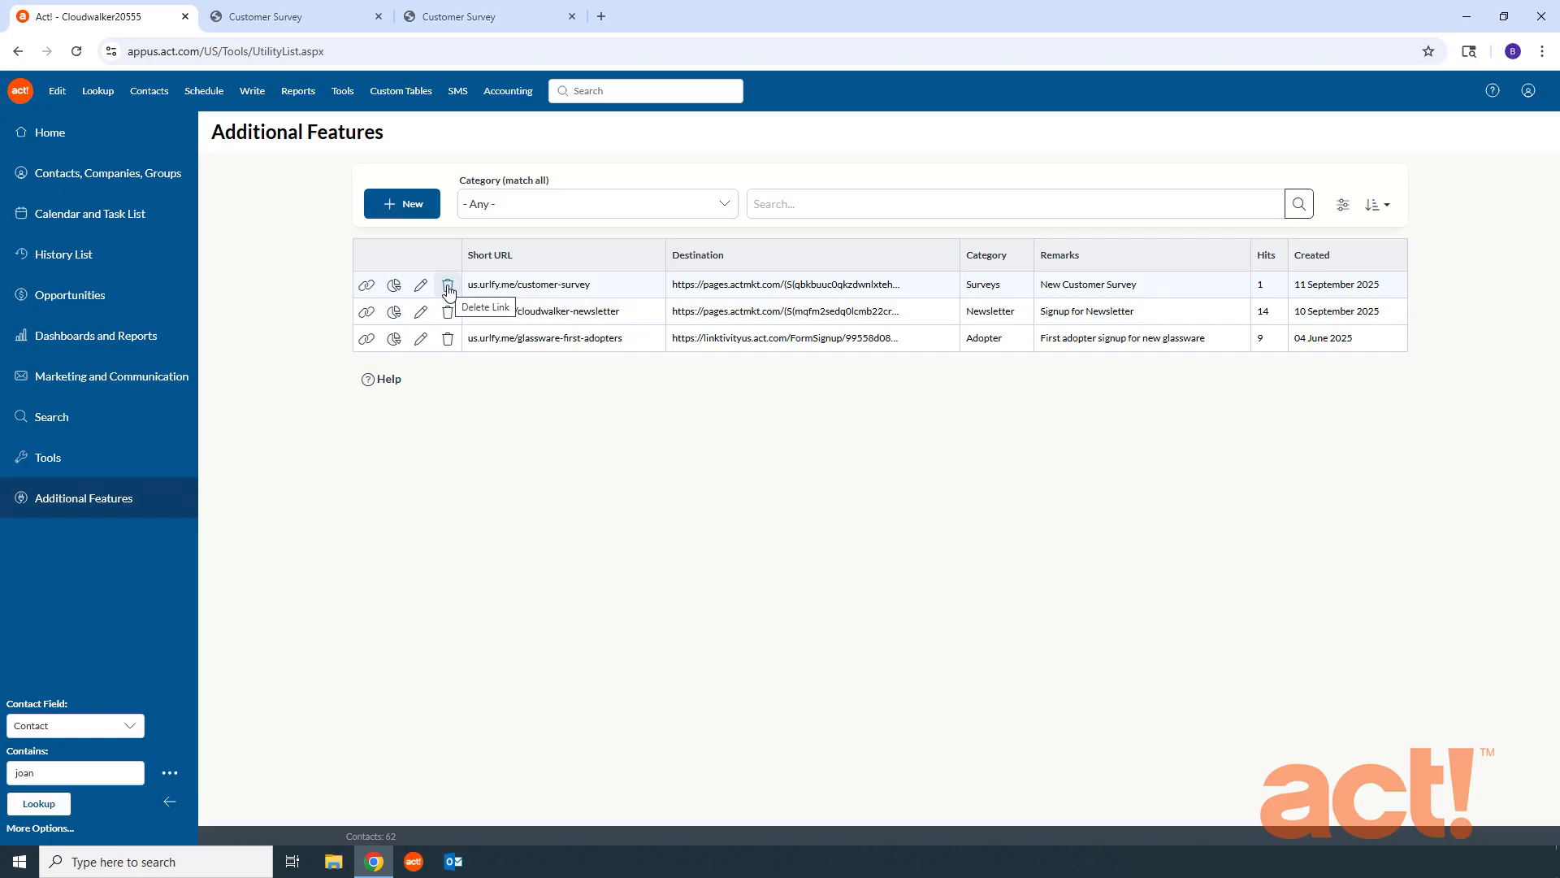
- Look at the category filter choices, search the short links for "customer" and show the additional filters
left_click(725, 209)
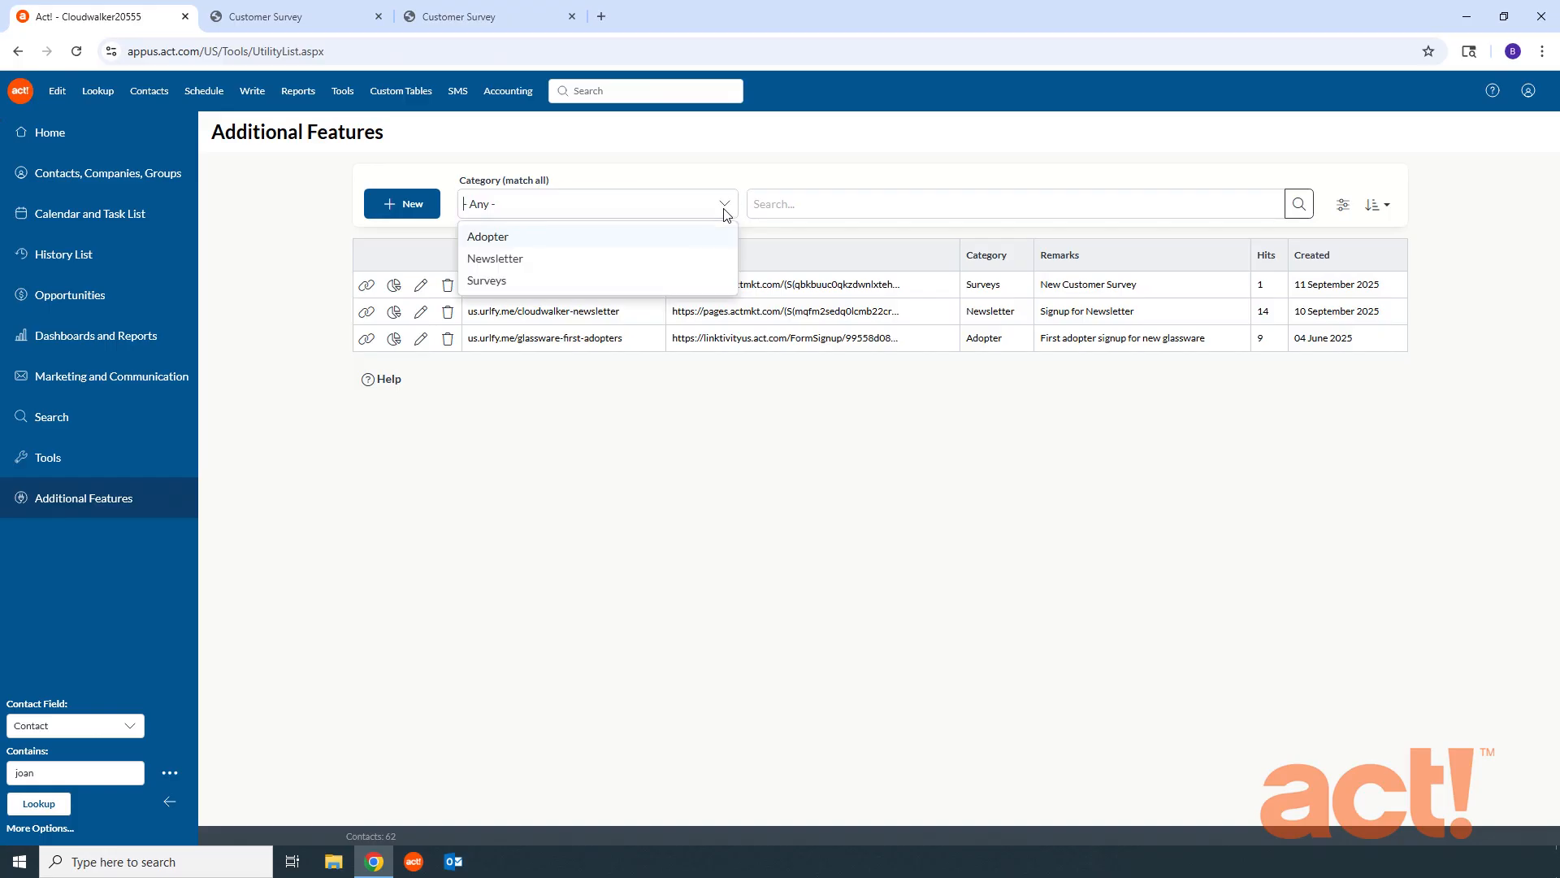
left_click(794, 205)
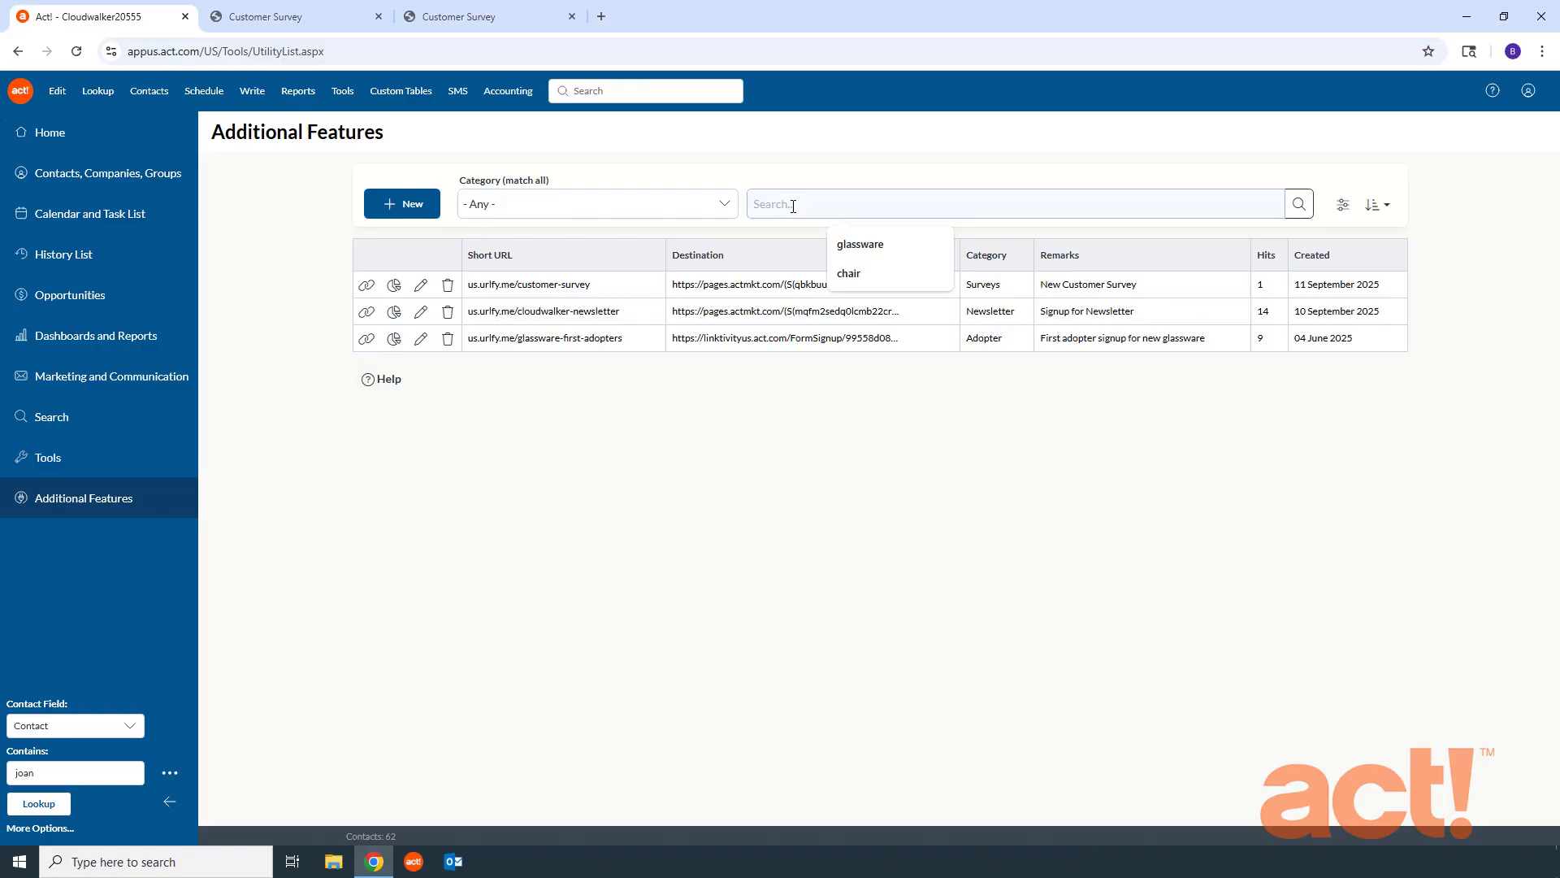
type("customer")
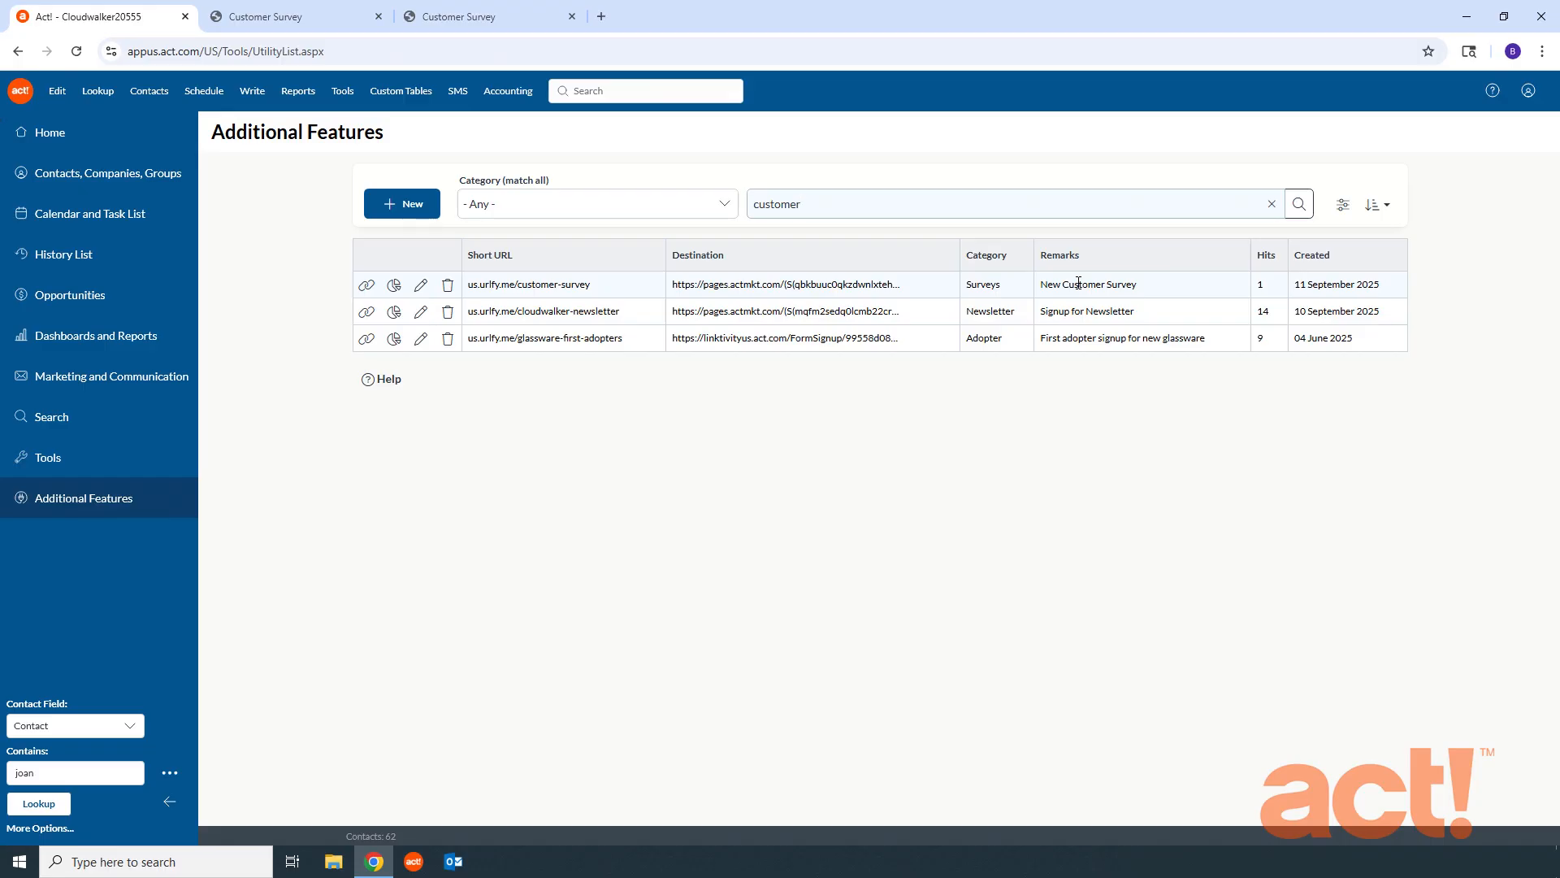
left_click(1299, 207)
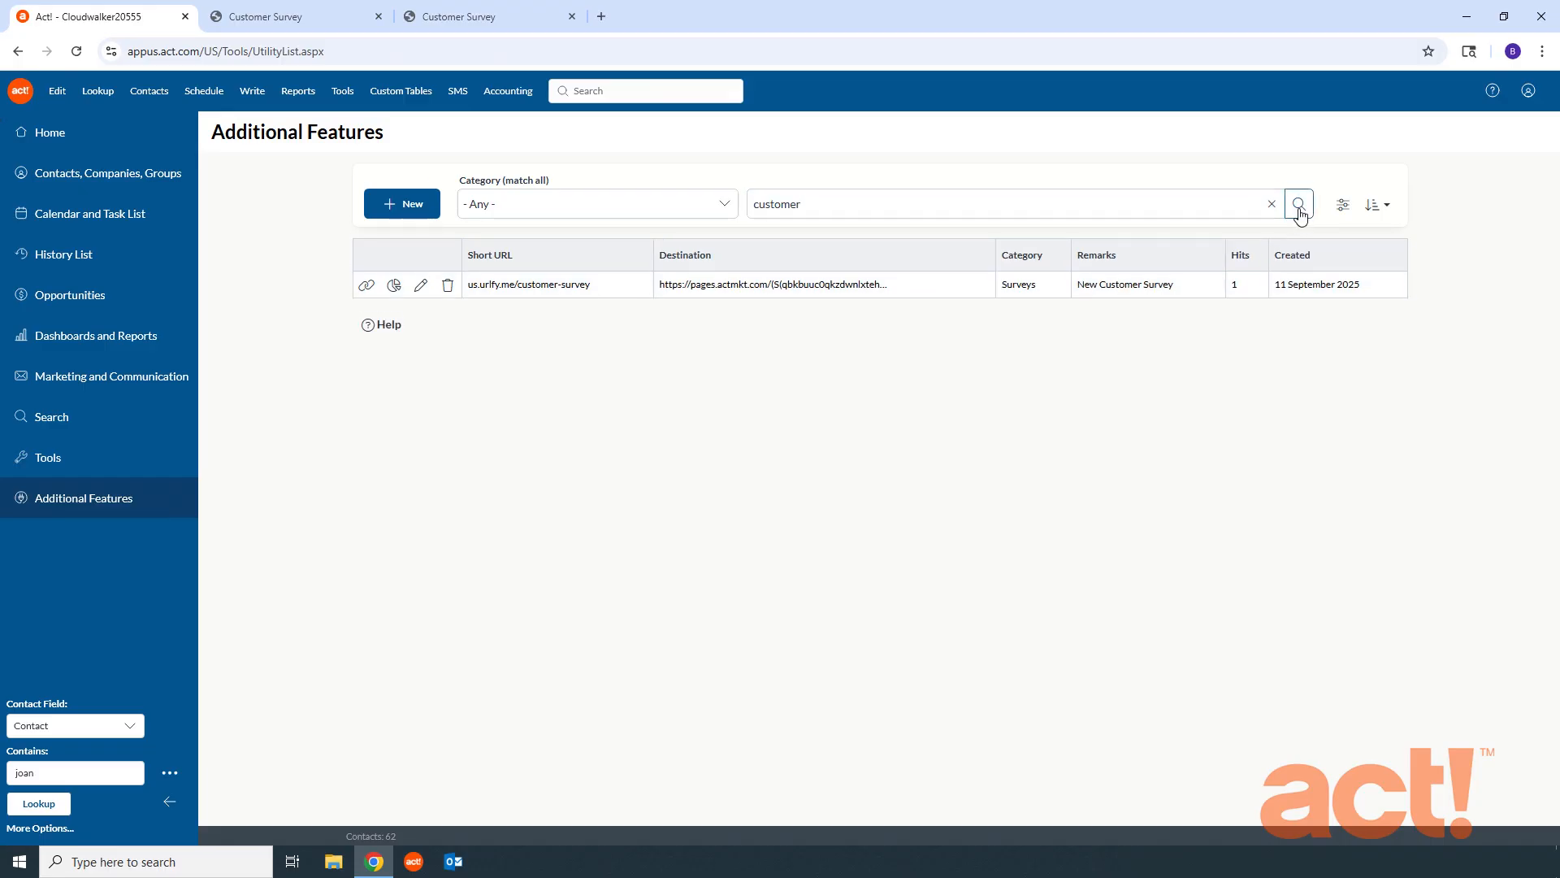
left_click(1343, 206)
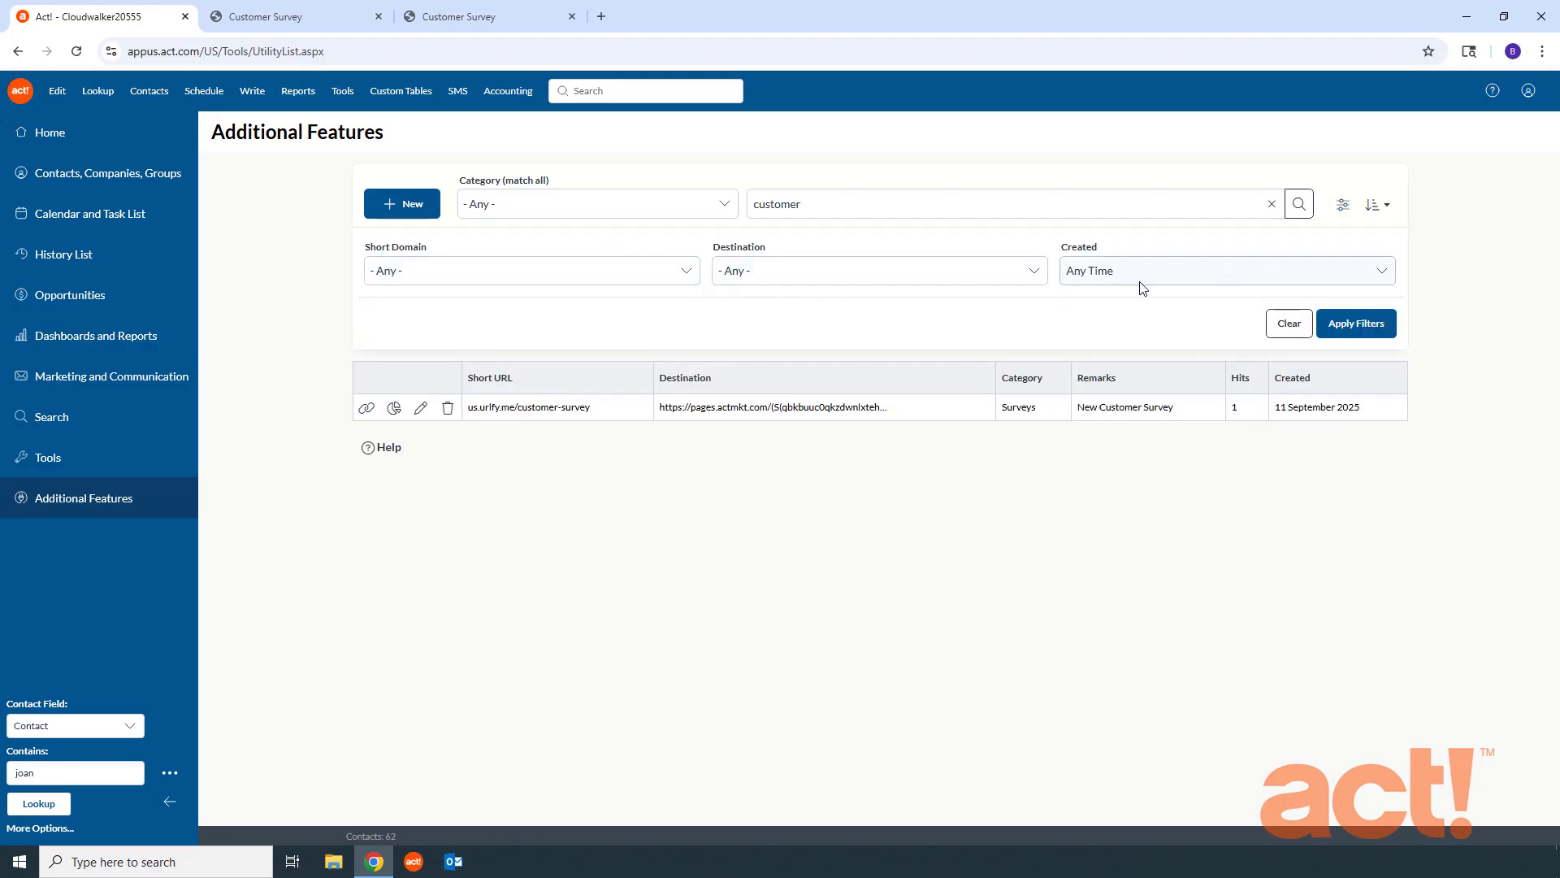
- Try Destination URL and Category as extra sort criteria, remove both, and clear the Created sort criterion as well
left_click(1384, 208)
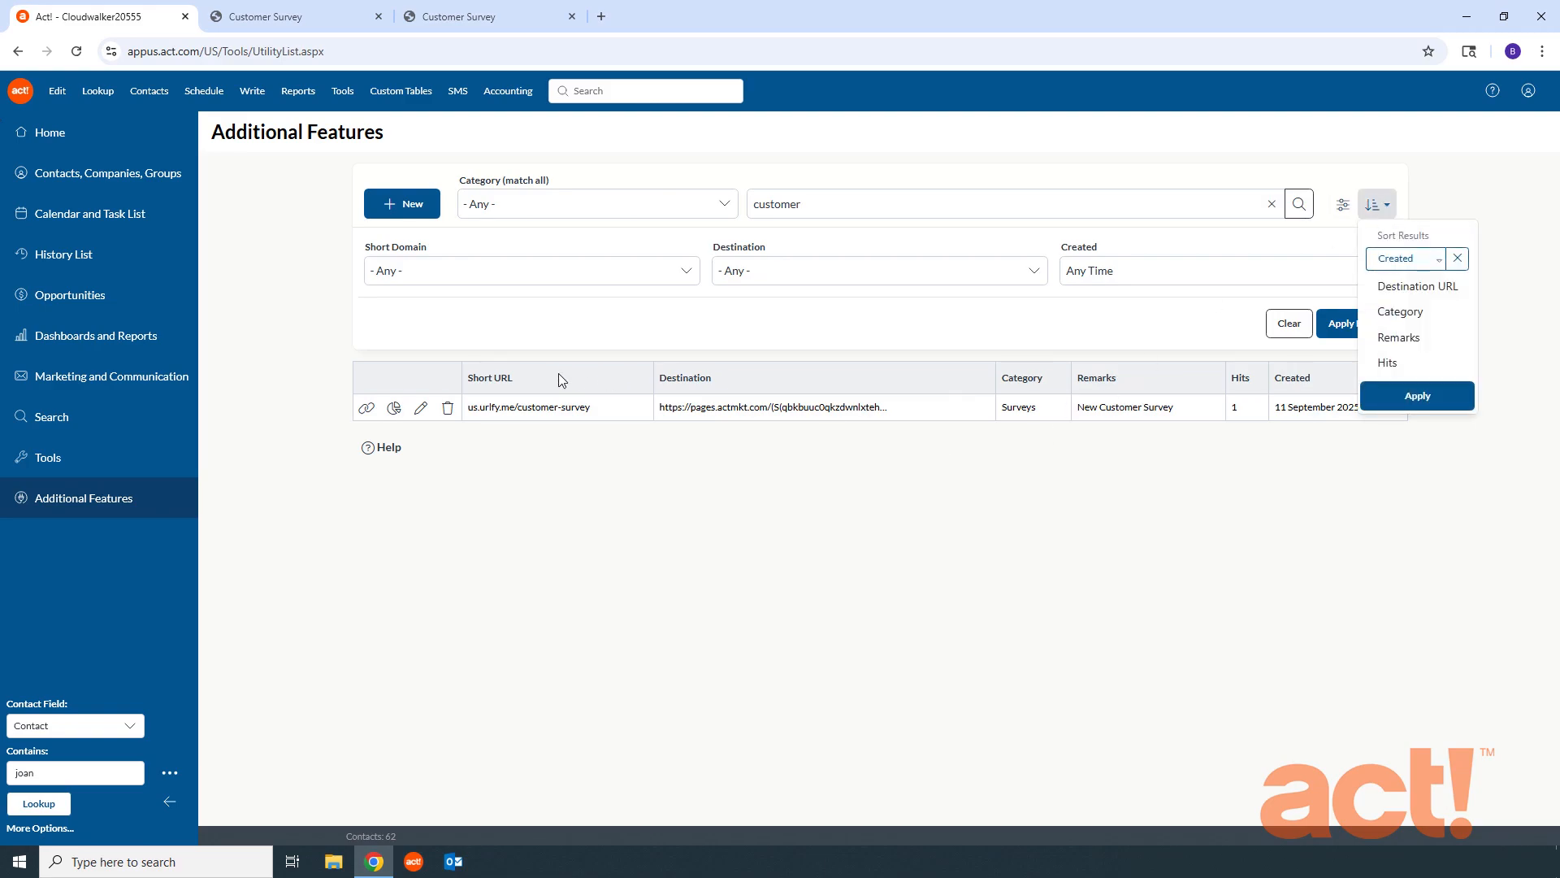
left_click(1422, 288)
left_click(1418, 313)
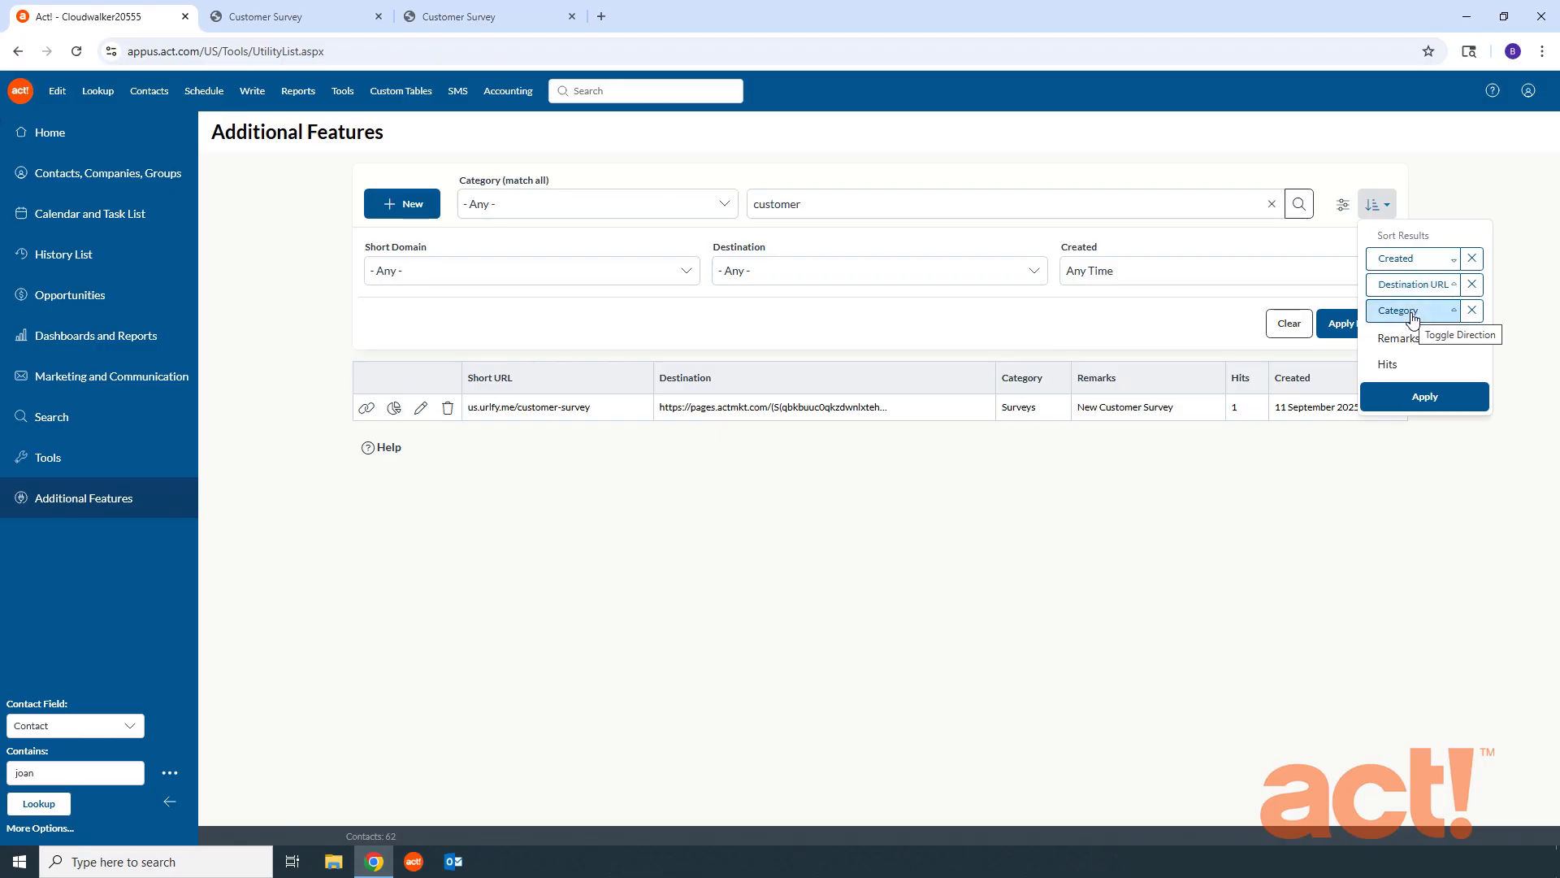
left_click(1472, 309)
left_click(1472, 284)
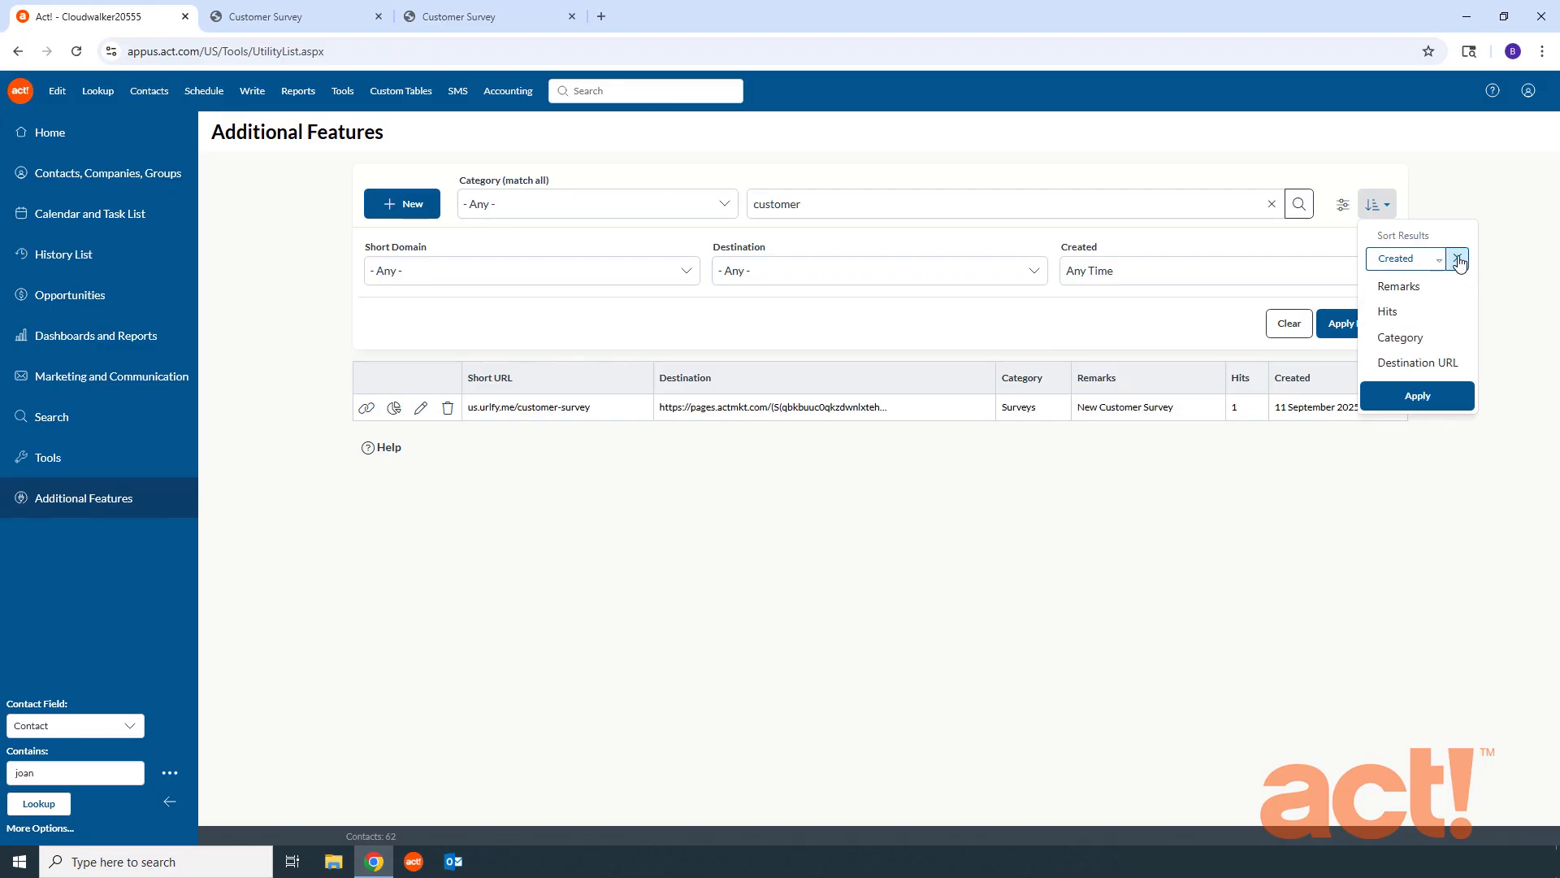
left_click(1459, 258)
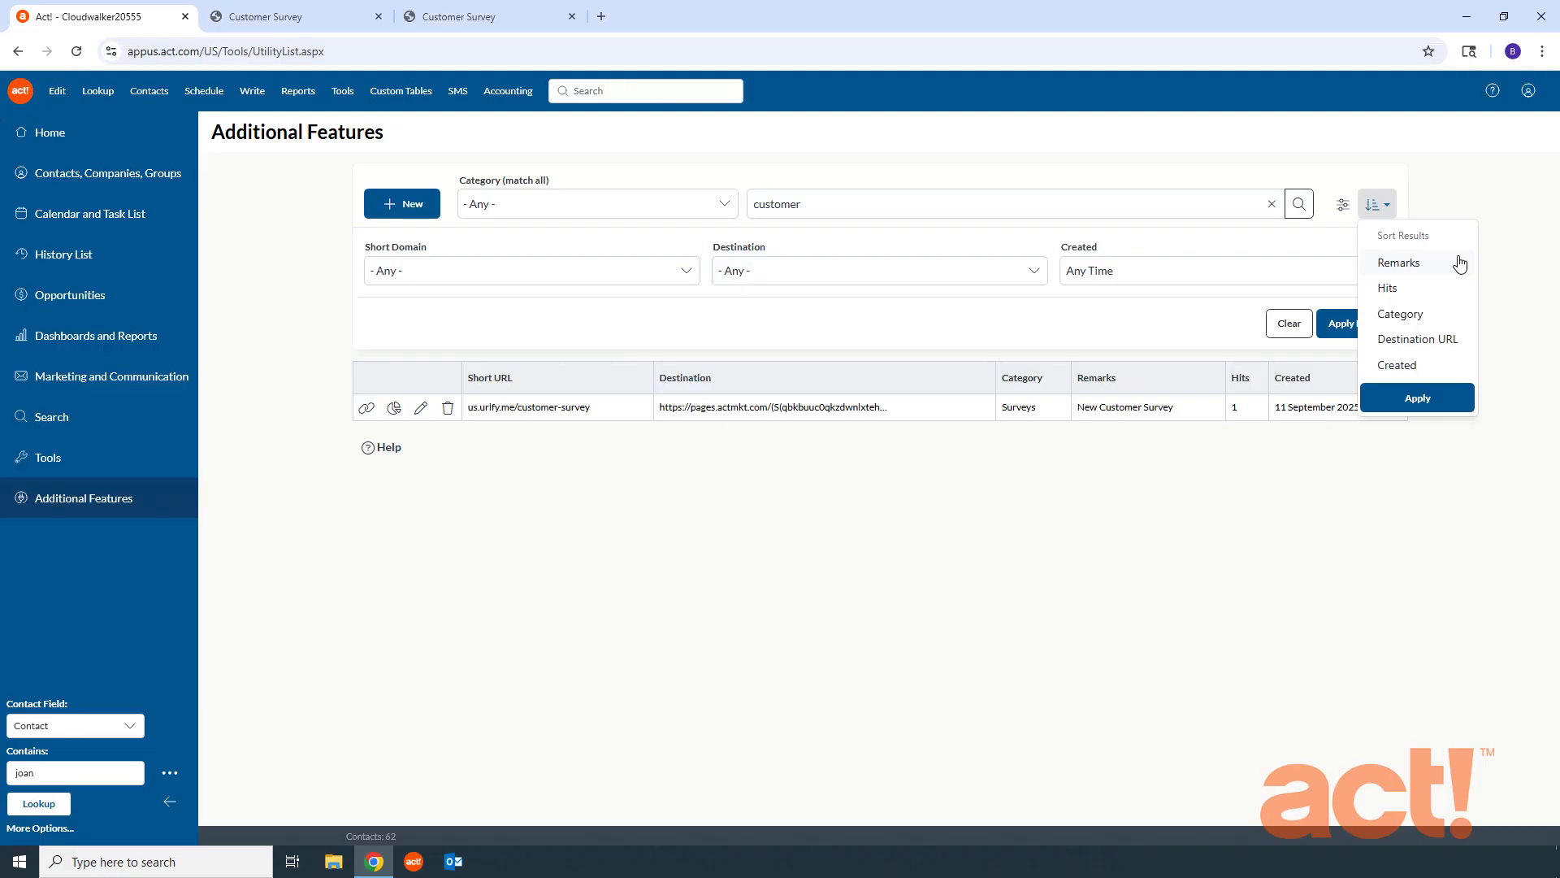